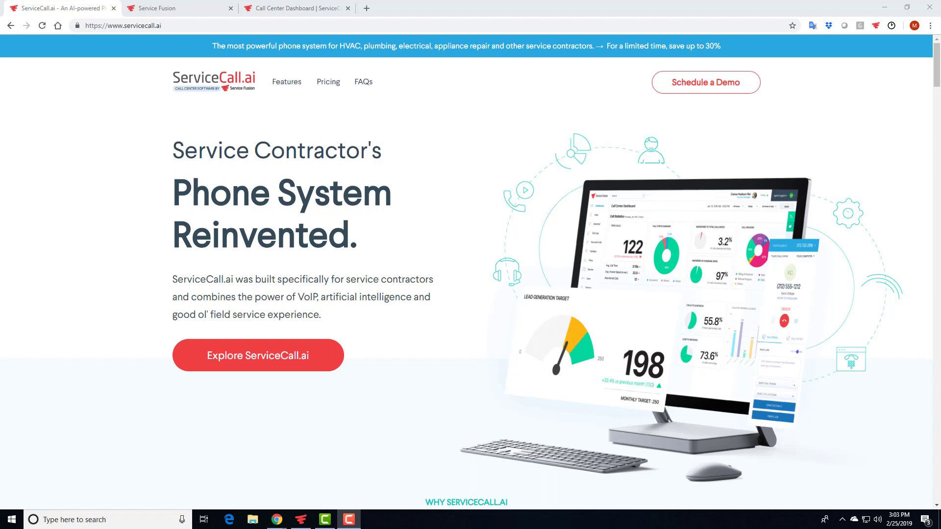
# - Scroll down the homepage to the lead-source diagram with Facebook, Google Ads and Yelp numbers
pyautogui.scroll(-10, 471, 272)
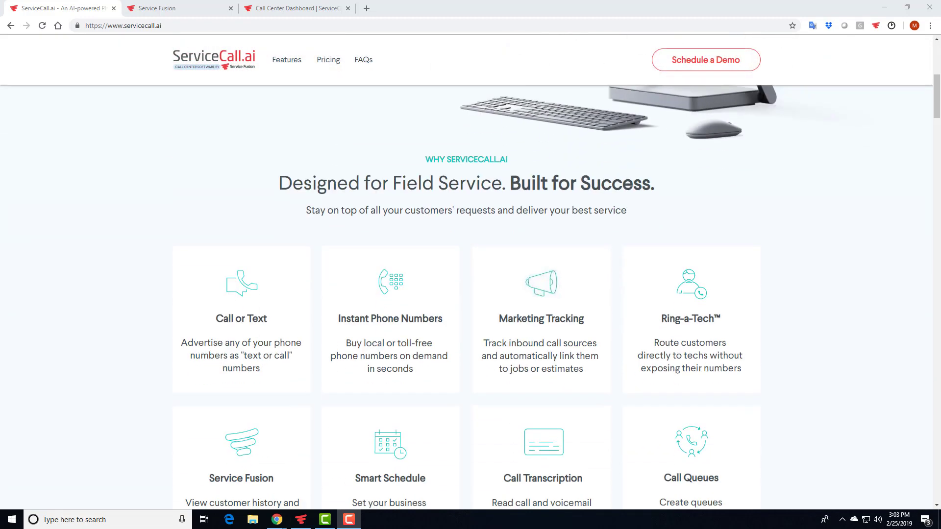
pyautogui.scroll(-10, 470, 272)
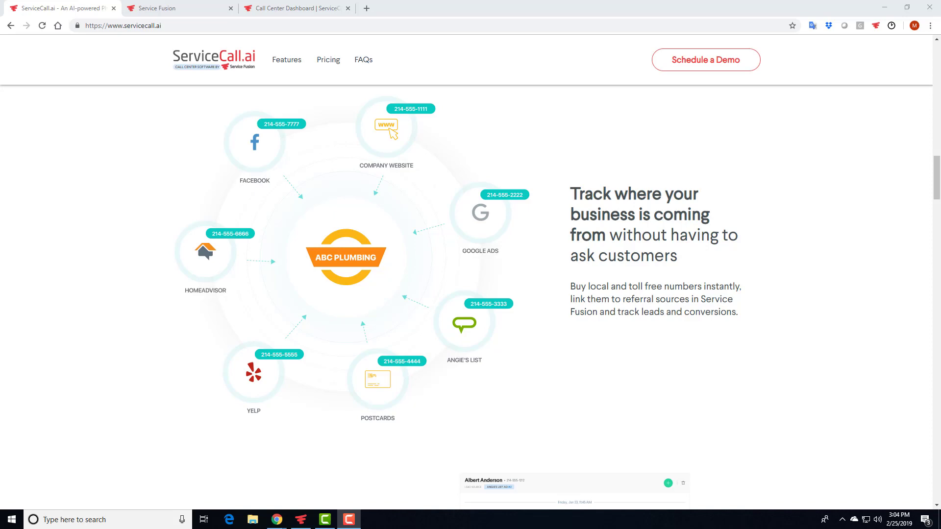
# - Scroll to the 'Offer customers to call or text any of your phone numbers' section
pyautogui.scroll(-7, 471, 294)
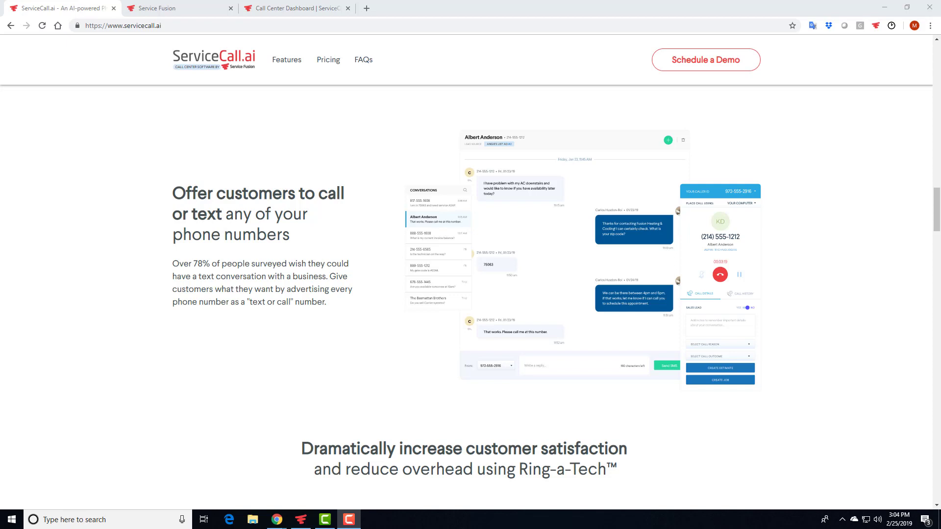
# - Scroll to the Ring-a-Tech 'Dramatically increase customer satisfaction' section
pyautogui.scroll(-6, 465, 295)
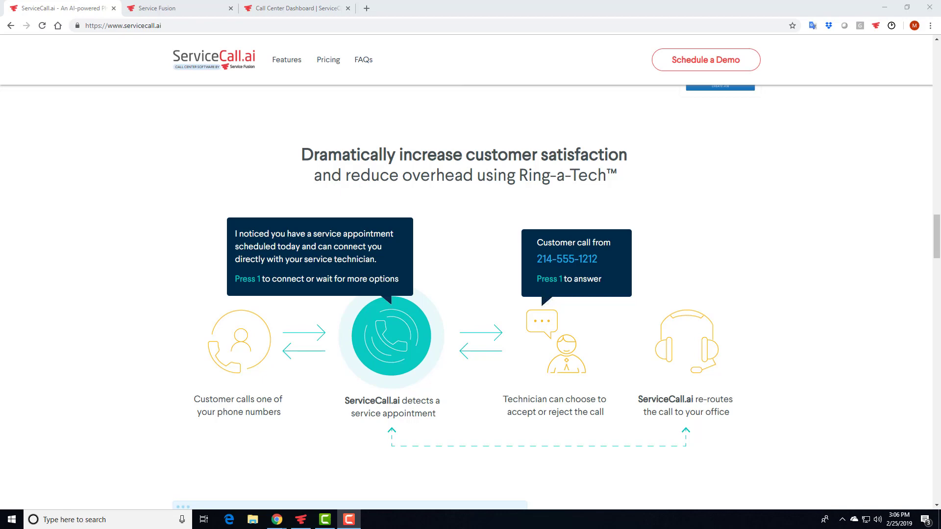
# - Switch to the Service Fusion tab to view its office dashboard
pyautogui.click(157, 8)
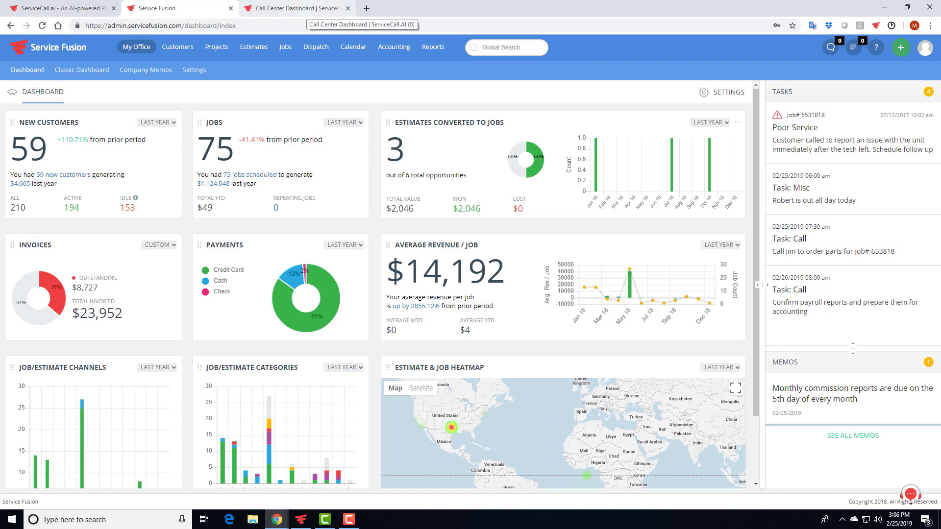
# - Switch to the Call Center Dashboard tab showing 74 total calls this month
pyautogui.click(294, 7)
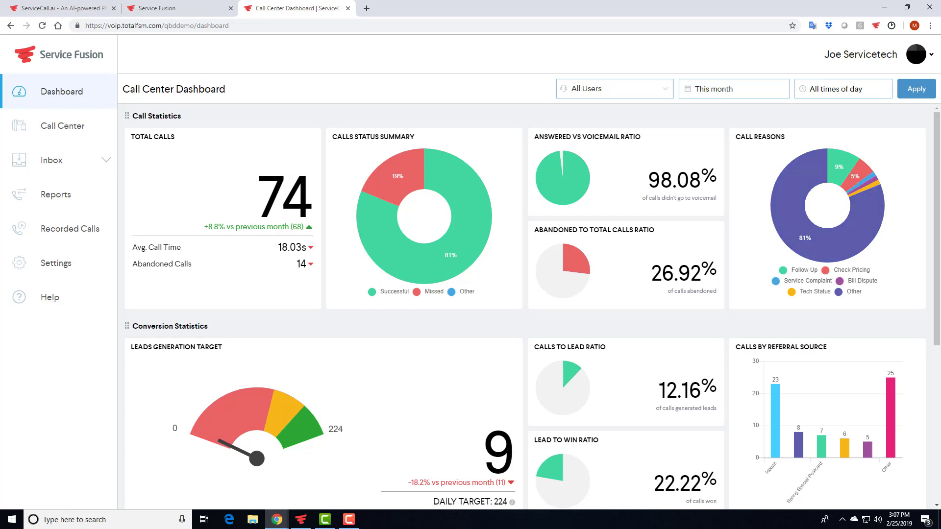
# - Scroll to Conversion Statistics and check the Calls by Referral Source values, like Houzz's 23
pyautogui.scroll(-1, 533, 306)
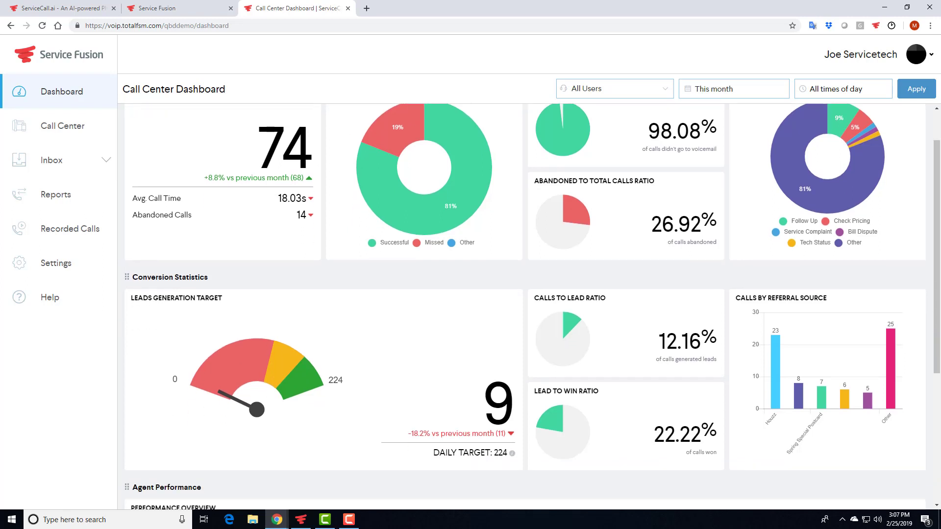
pyautogui.scroll(-1, 533, 307)
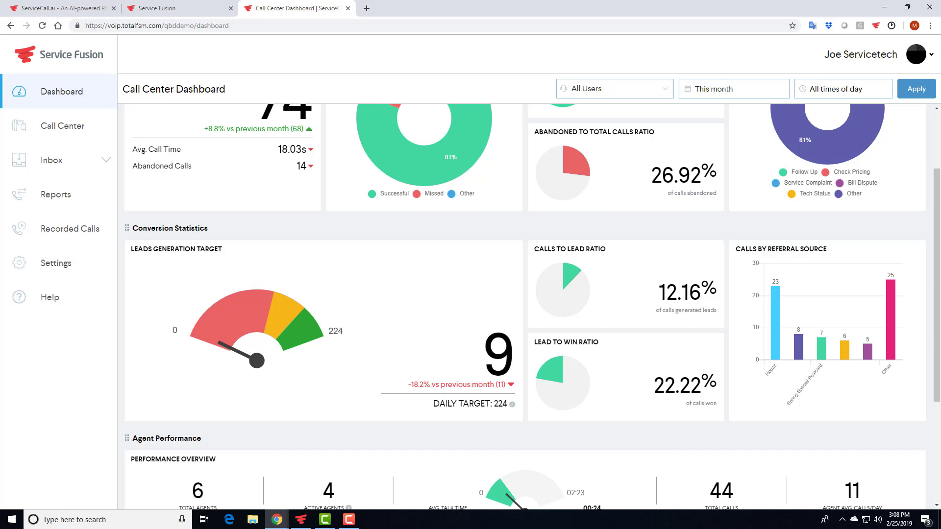
pyautogui.moveTo(776, 294)
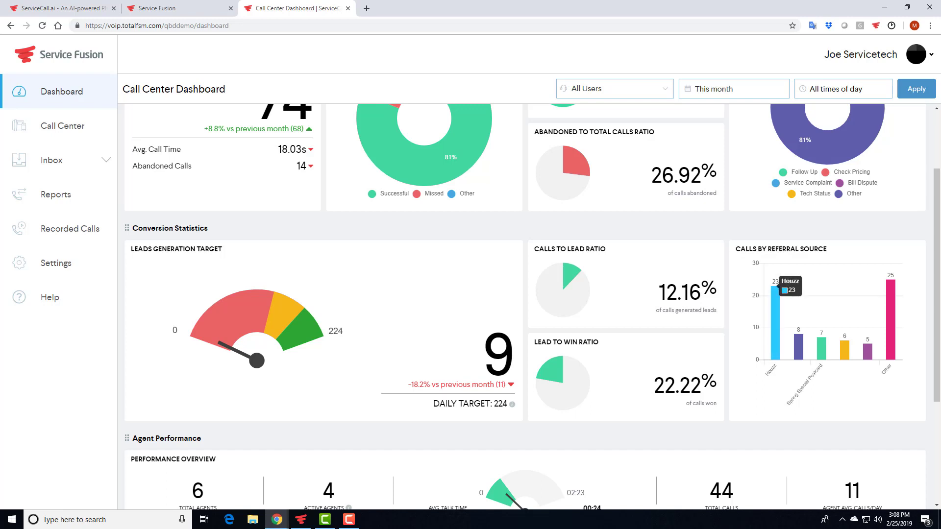
pyautogui.moveTo(821, 349)
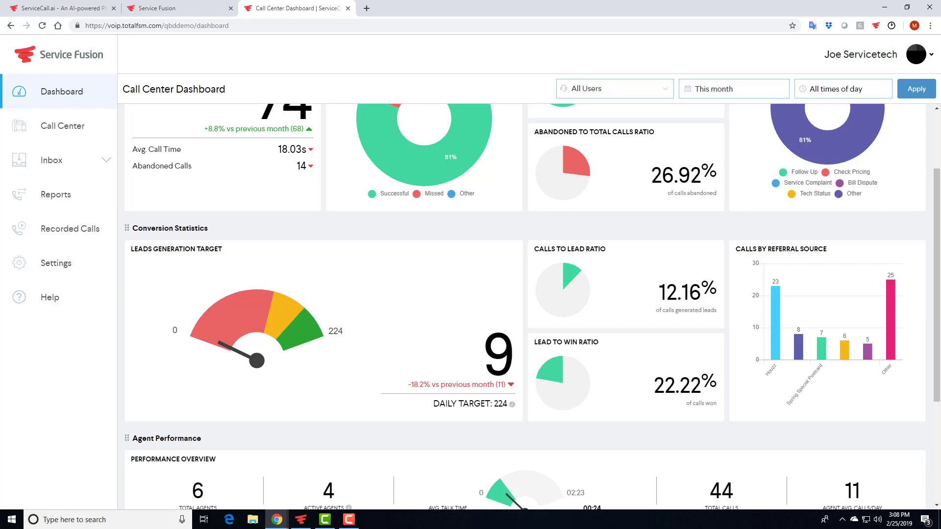
# - Review the per-agent Agent Performance table, then return to the top of the dashboard
pyautogui.scroll(-3, 525, 304)
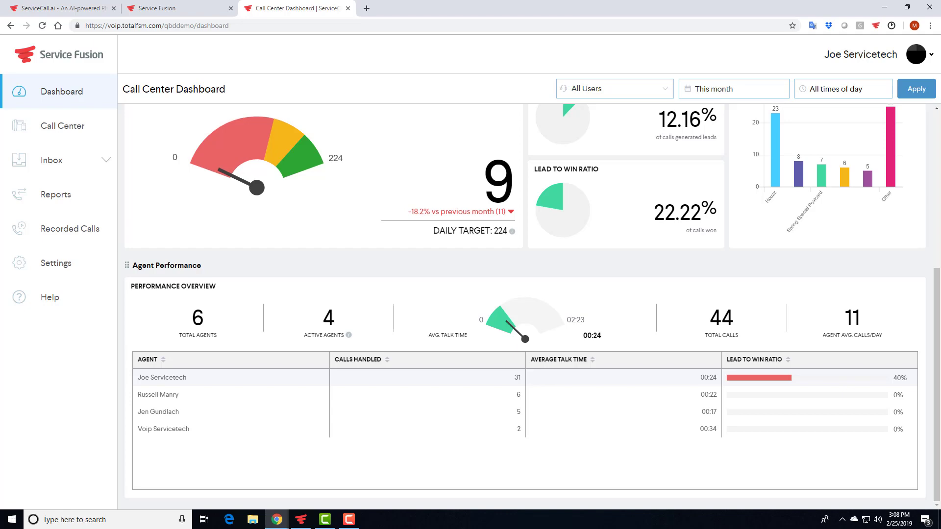
pyautogui.scroll(5, 526, 306)
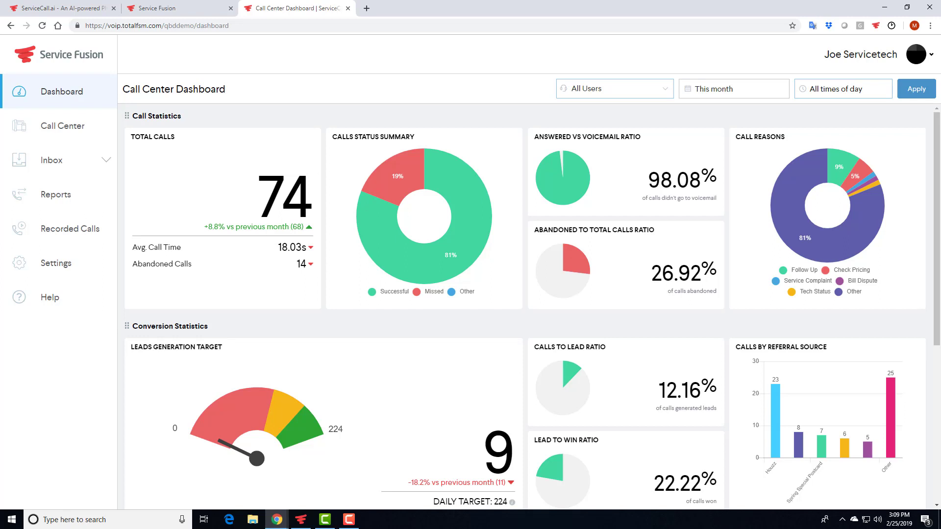
# - Change the dashboard date range from This month to Last month and apply it
pyautogui.click(734, 89)
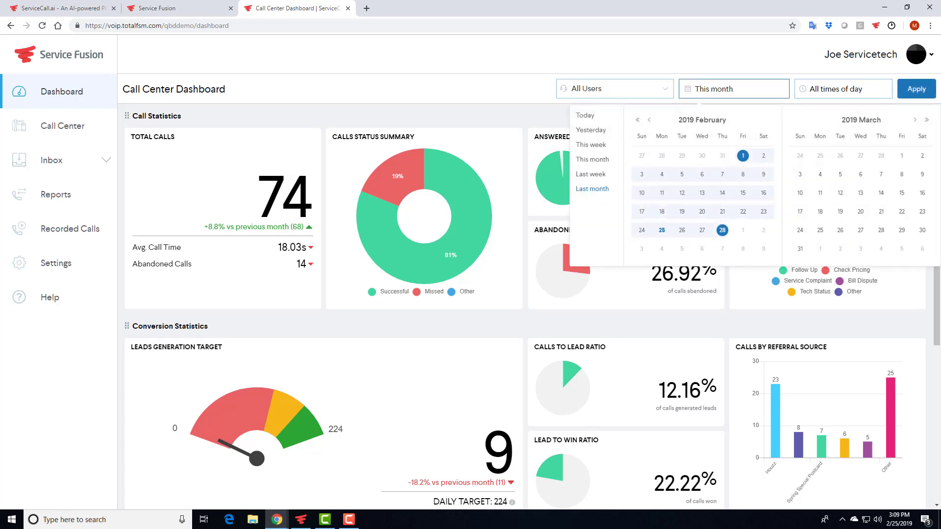
pyautogui.click(592, 188)
pyautogui.click(917, 89)
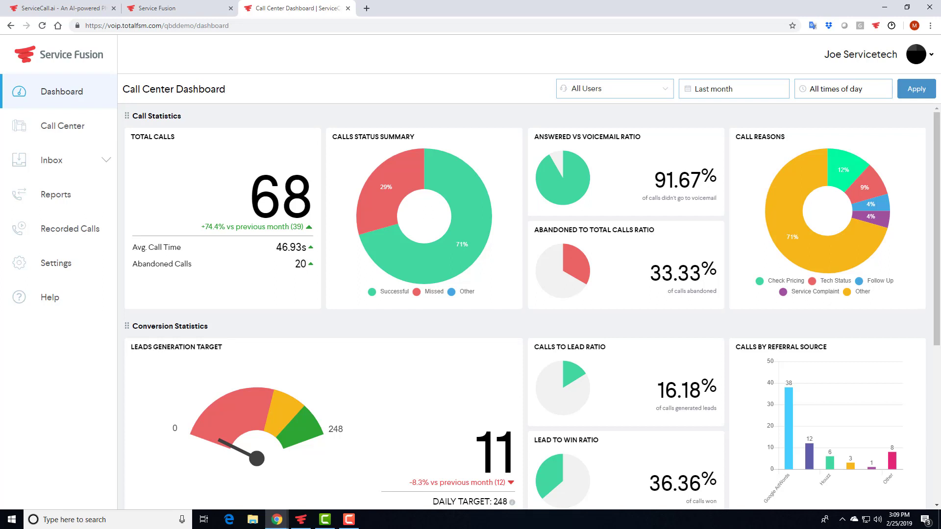
pyautogui.scroll(-1, 533, 307)
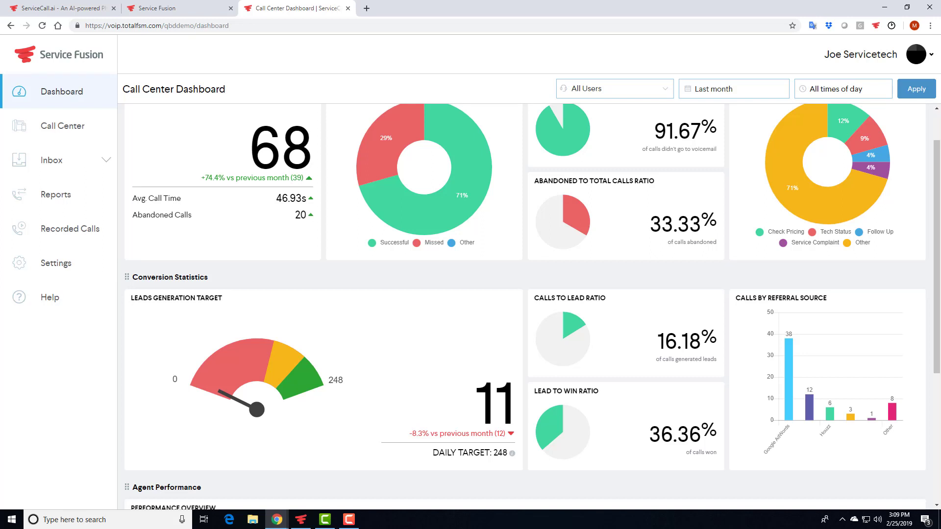
pyautogui.scroll(1, 533, 306)
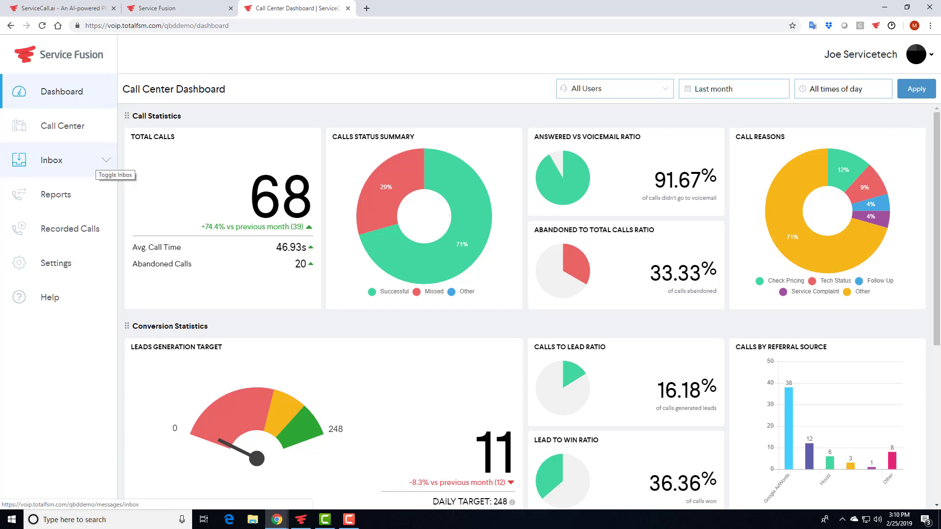
# - Expand Inbox to list the Service Department, Technicians and On-call Technicians inboxes
pyautogui.click(102, 162)
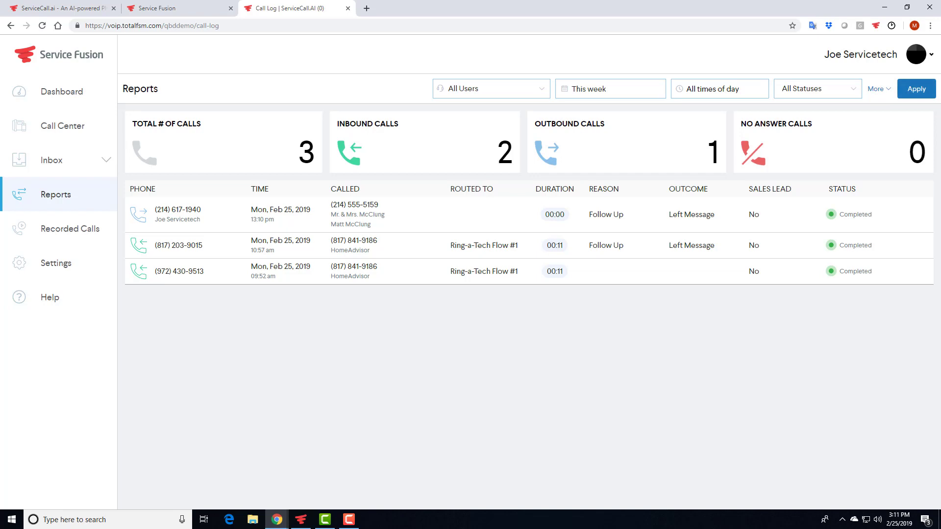
# - Filter the report to last week with reasons Check Pricing and Tech Status, then view the first call's estimate
pyautogui.click(877, 89)
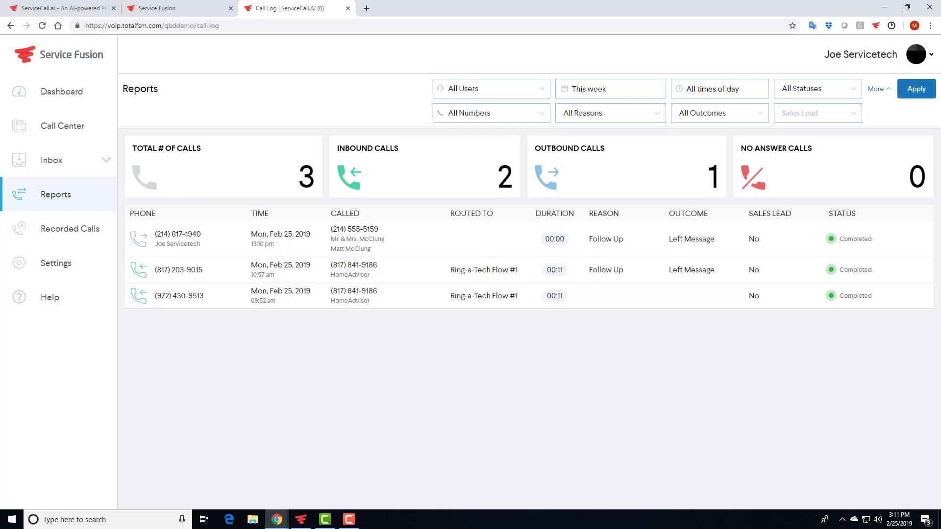
pyautogui.click(610, 88)
pyautogui.click(577, 174)
pyautogui.click(588, 113)
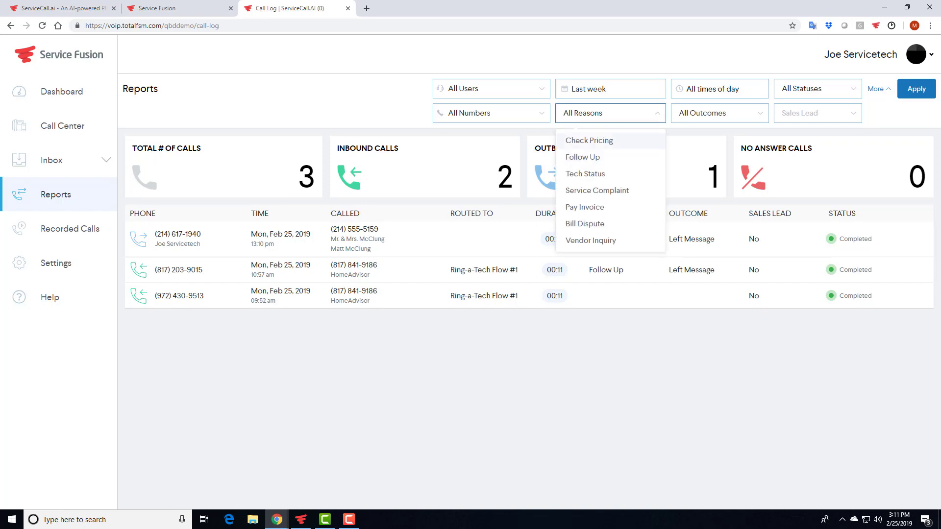
pyautogui.click(589, 141)
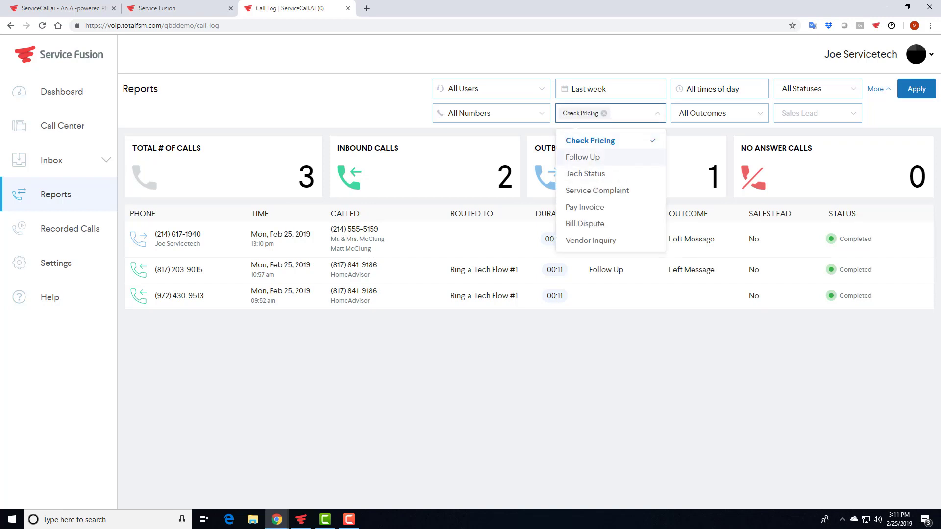
pyautogui.click(586, 174)
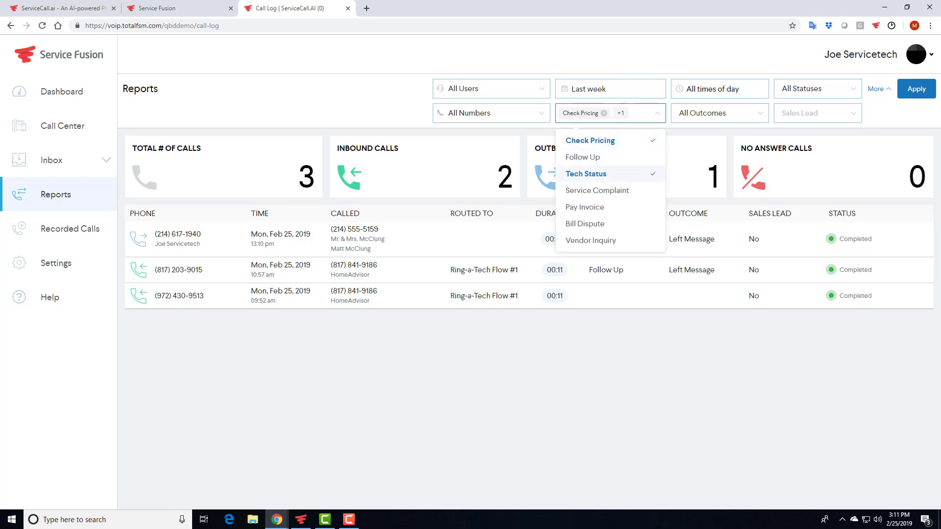
pyautogui.click(464, 272)
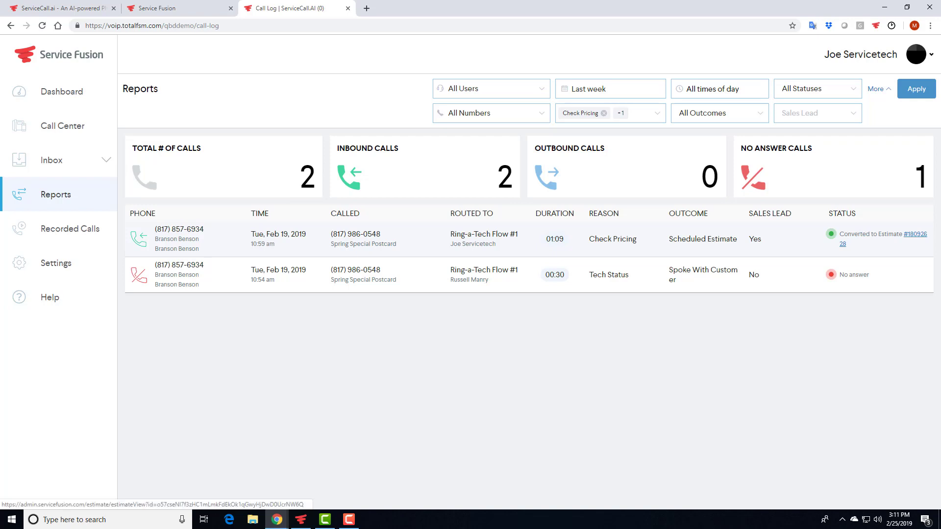
pyautogui.click(915, 234)
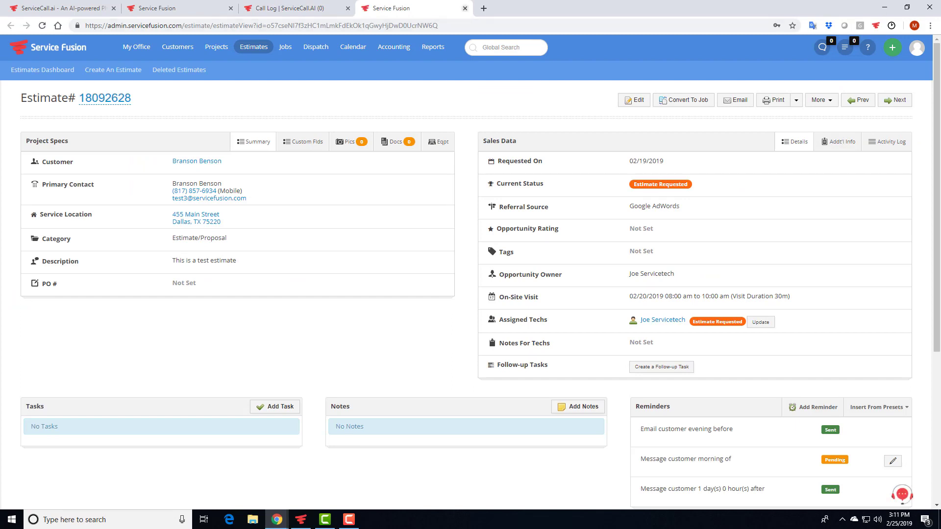
pyautogui.click(466, 8)
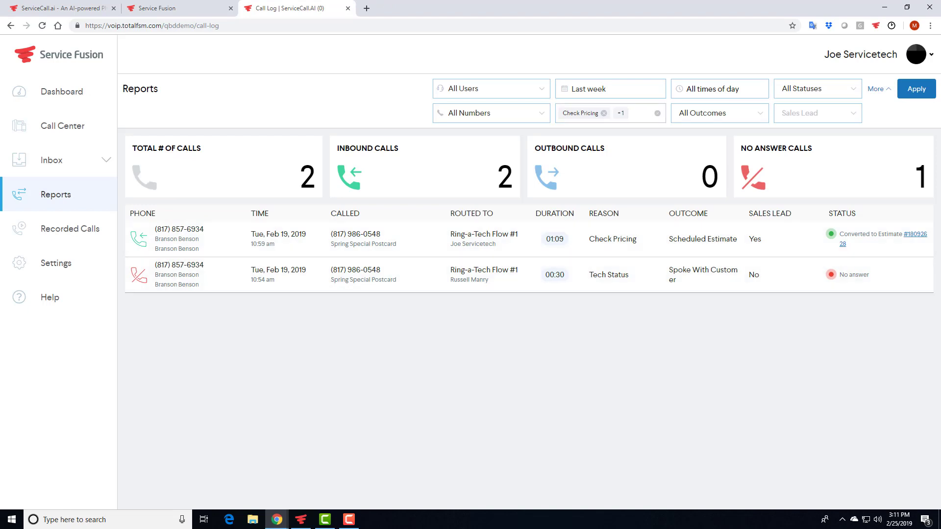
# - Filter the call report to Last month and the Check Pricing reason, then apply it
pyautogui.click(588, 89)
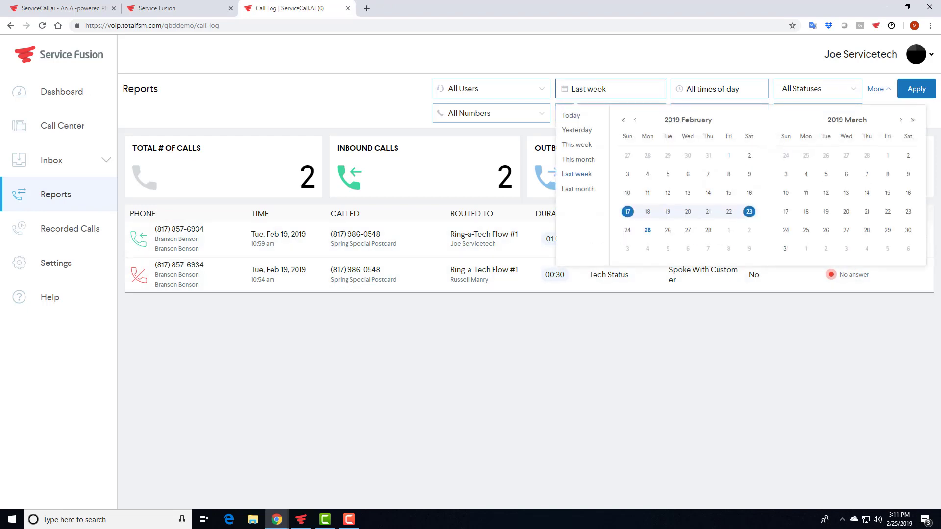
pyautogui.click(578, 189)
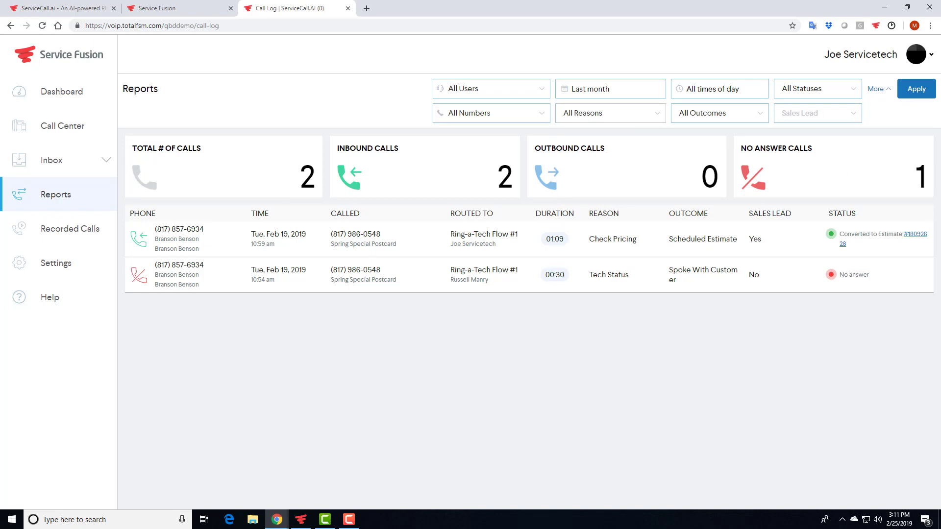
pyautogui.click(611, 113)
pyautogui.click(591, 140)
pyautogui.click(917, 89)
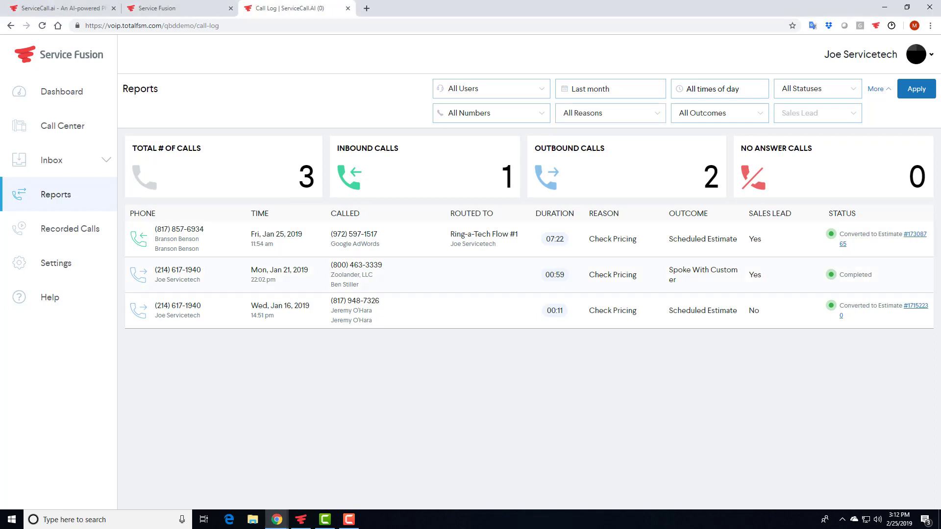
# - Open Recorded Calls to list call recordings by date, caller and duration
pyautogui.click(70, 229)
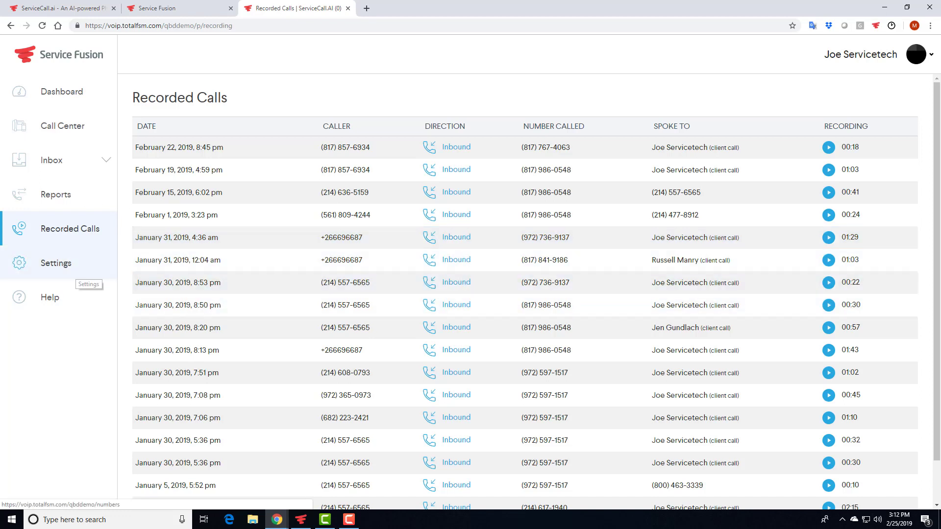
# - Open Settings on the Numbers page listing the 13 tracked phone numbers
pyautogui.click(61, 267)
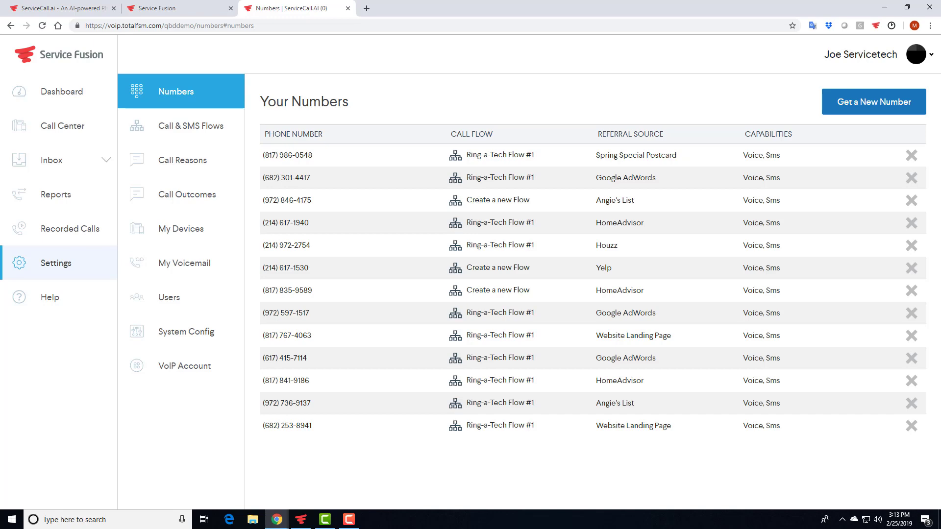
# - Search available numbers in area code 972 and add a chosen one to the account
pyautogui.click(874, 102)
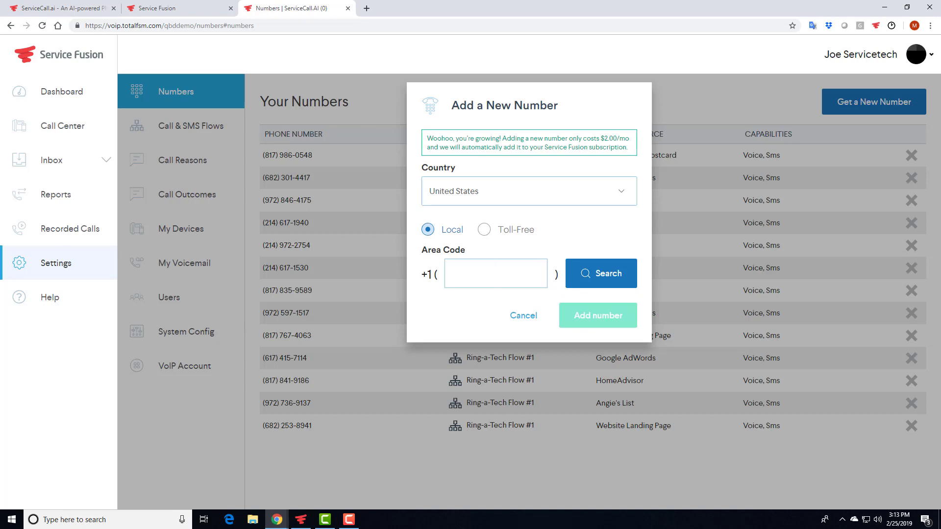
pyautogui.write('972')
pyautogui.press('Tab')
pyautogui.press('Return')
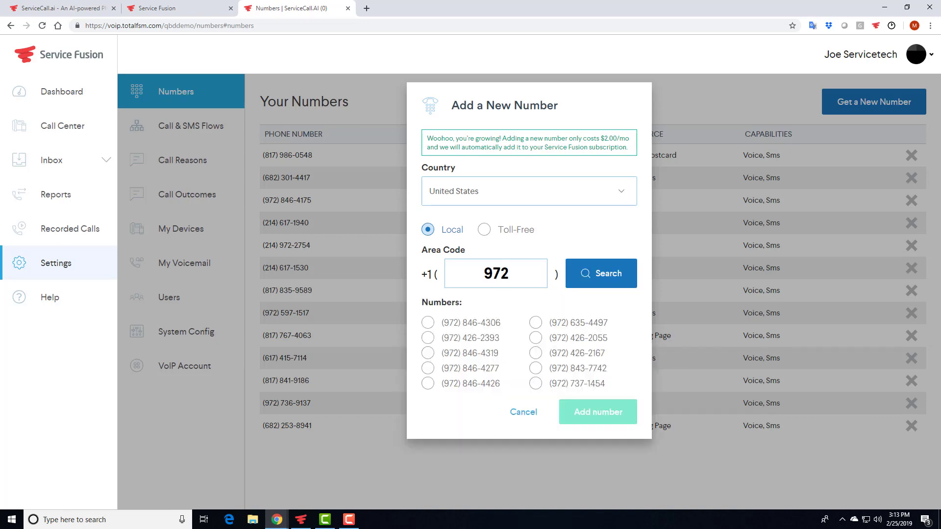
pyautogui.press('Return')
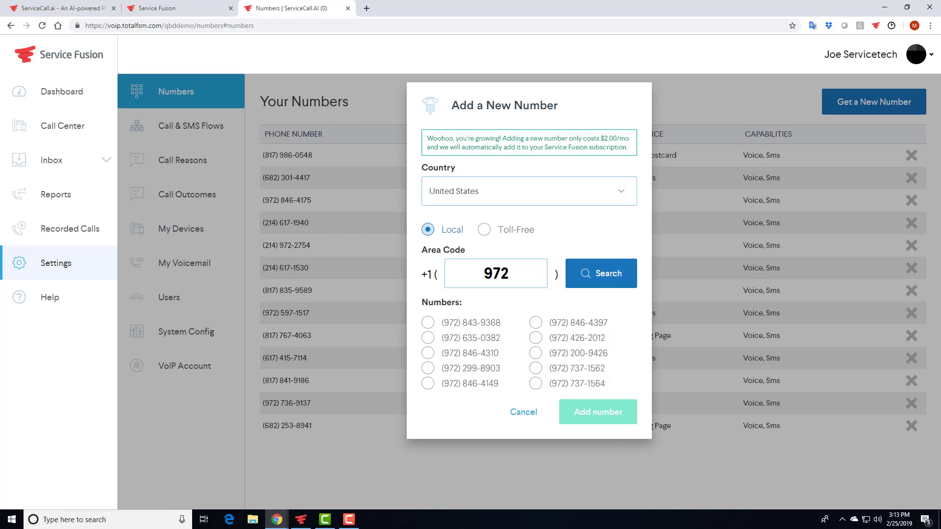
pyautogui.press('Return')
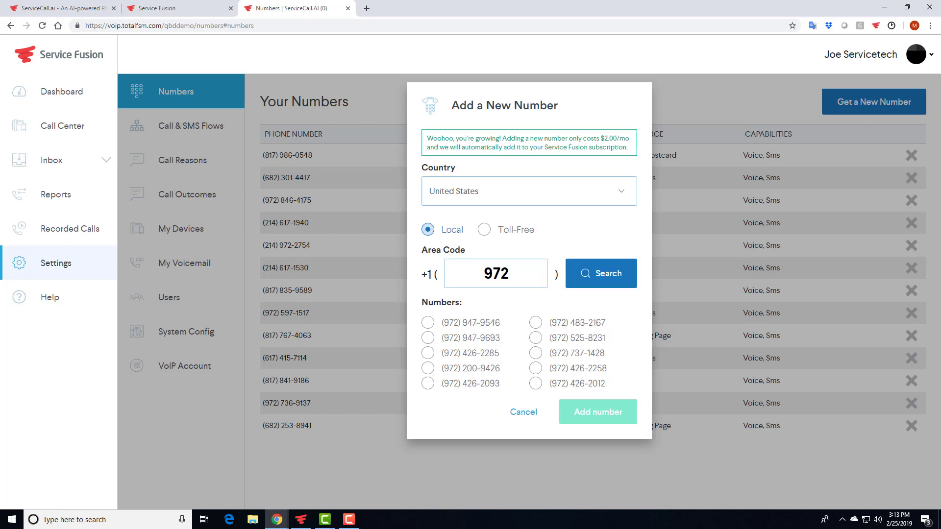
pyautogui.press('Return')
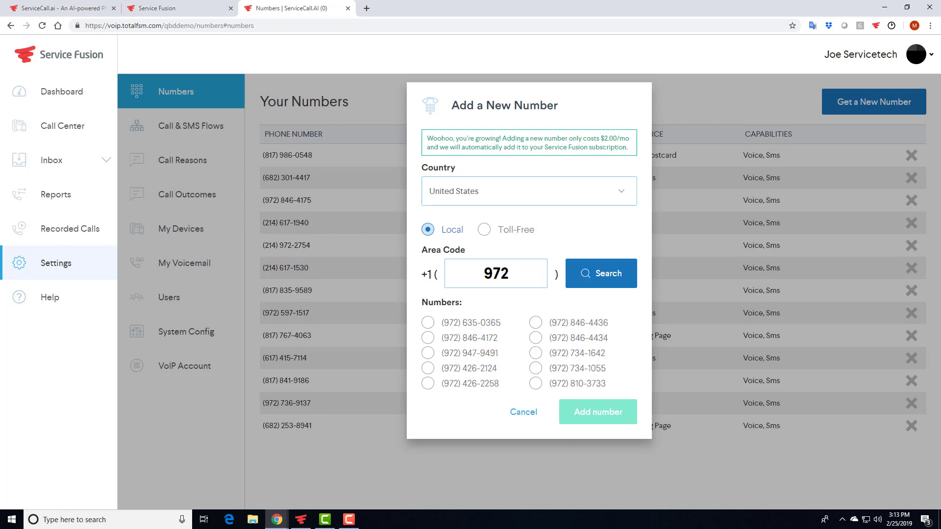
pyautogui.click(536, 383)
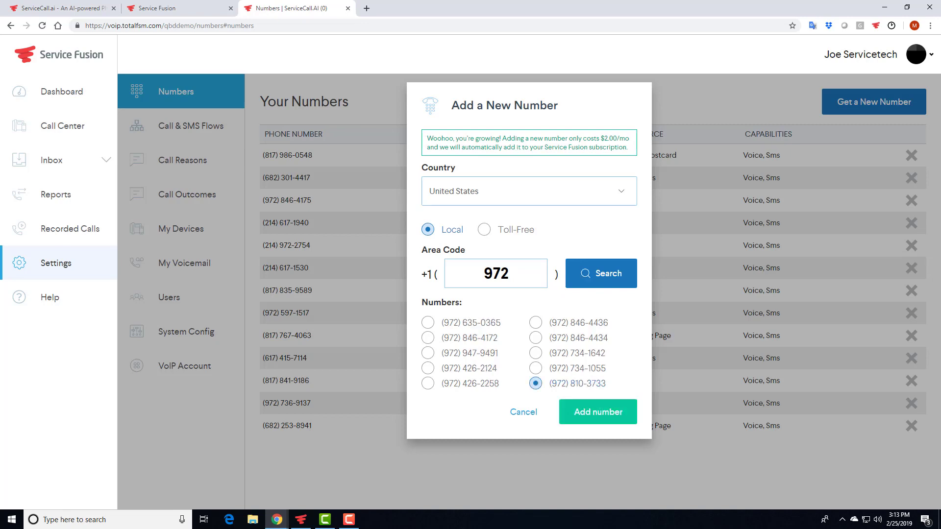
pyautogui.click(598, 412)
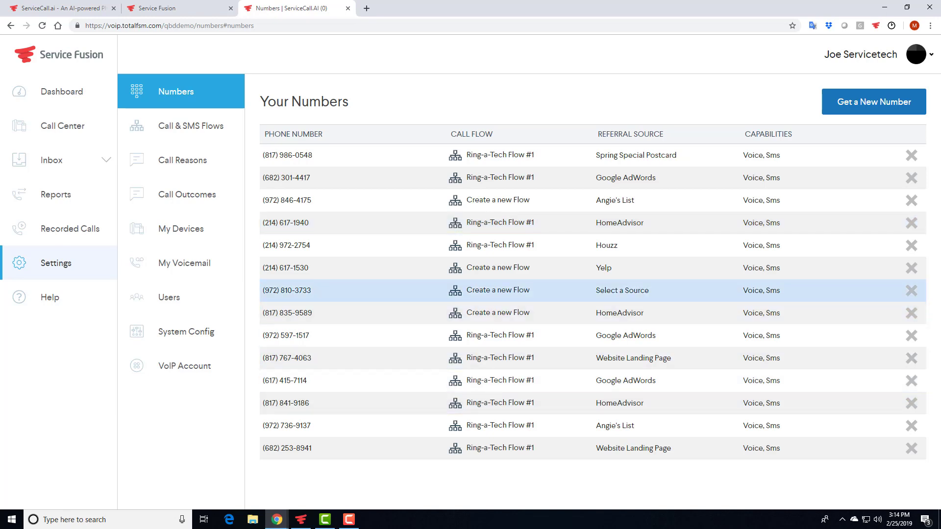
# - Assign Ring-a-Tech Flow #1 as the new 972 number's call flow
pyautogui.click(498, 291)
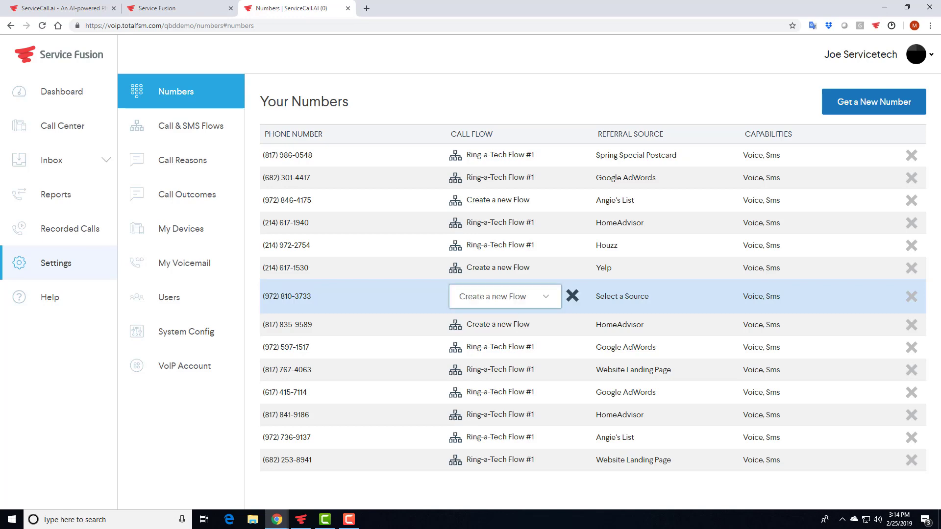
pyautogui.click(500, 296)
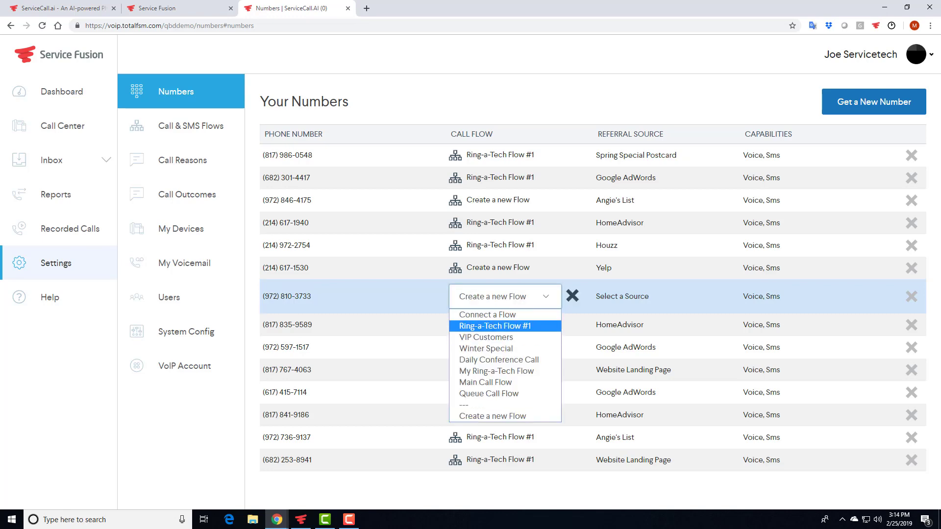
pyautogui.click(495, 326)
pyautogui.click(649, 284)
# - Set the new number's referral source to Google Ad - Spring 2019
pyautogui.click(613, 290)
pyautogui.click(637, 297)
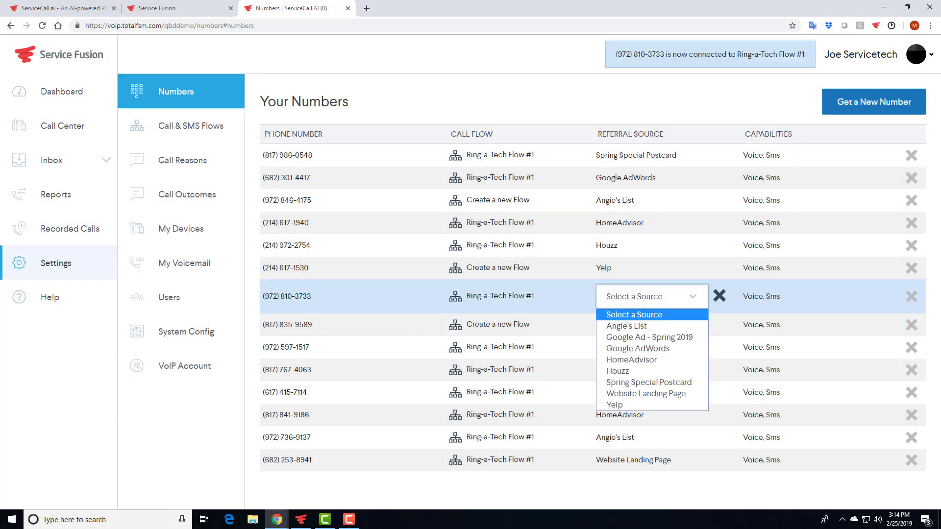
pyautogui.press('Down')
pyautogui.press('Down')
pyautogui.press('Up')
pyautogui.press('Up')
pyautogui.press('Down')
pyautogui.press('Down')
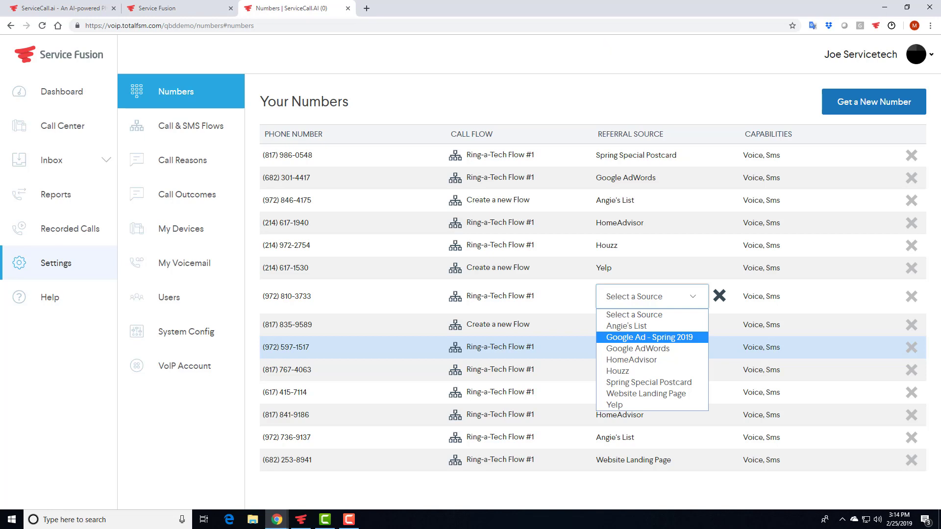
pyautogui.press('Return')
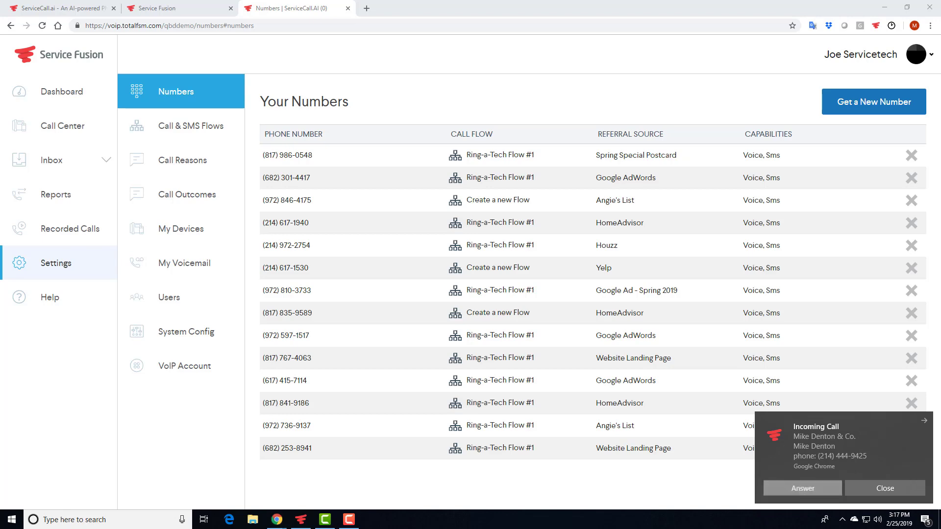
# - Answer the incoming call and press 1 on the dial pad
pyautogui.click(803, 488)
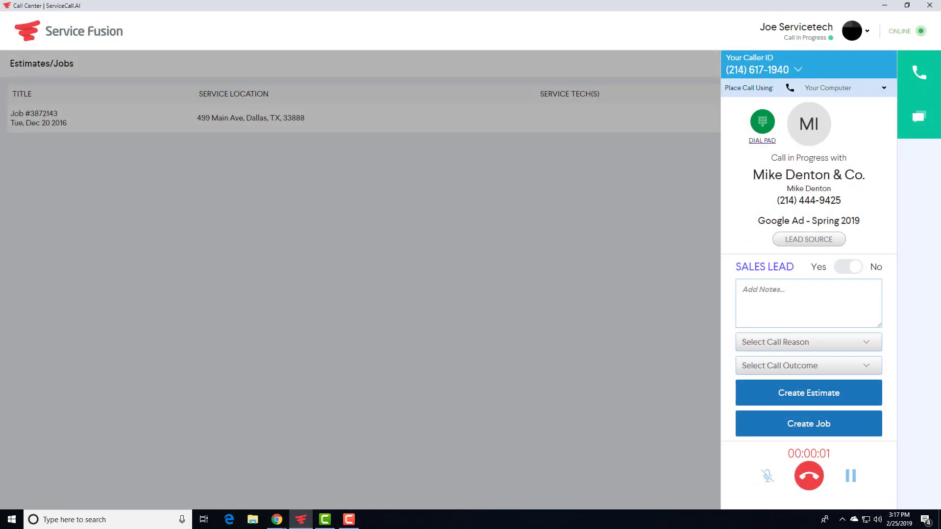
pyautogui.click(762, 121)
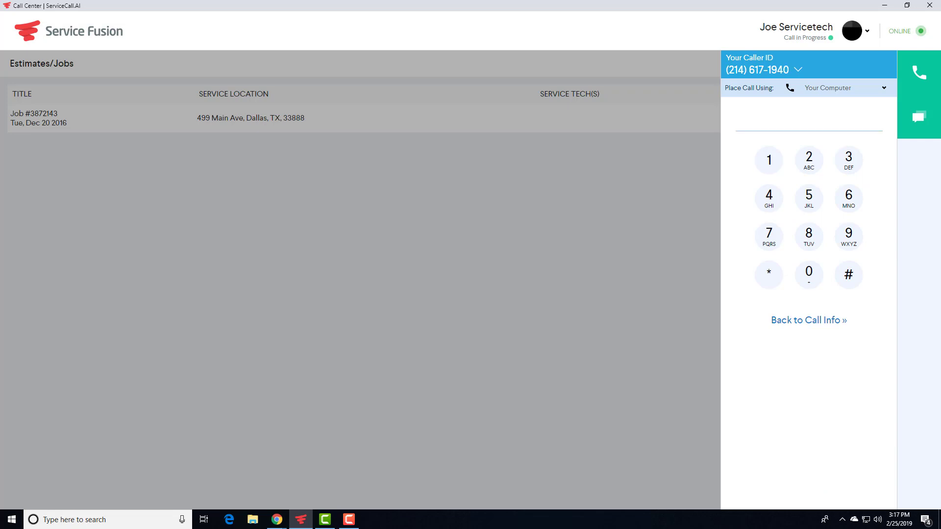
pyautogui.click(769, 160)
pyautogui.click(808, 321)
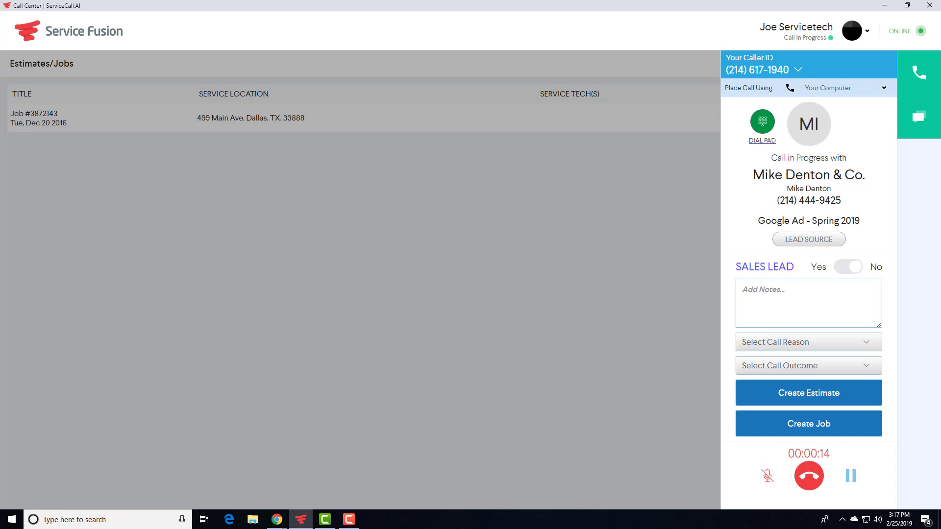
# - Note 'Spoke with customer and offered to schedule an appointment', set Check Pricing / Spoke With Customer, create estimate
pyautogui.moveTo(758, 220); pyautogui.dragTo(860, 220)
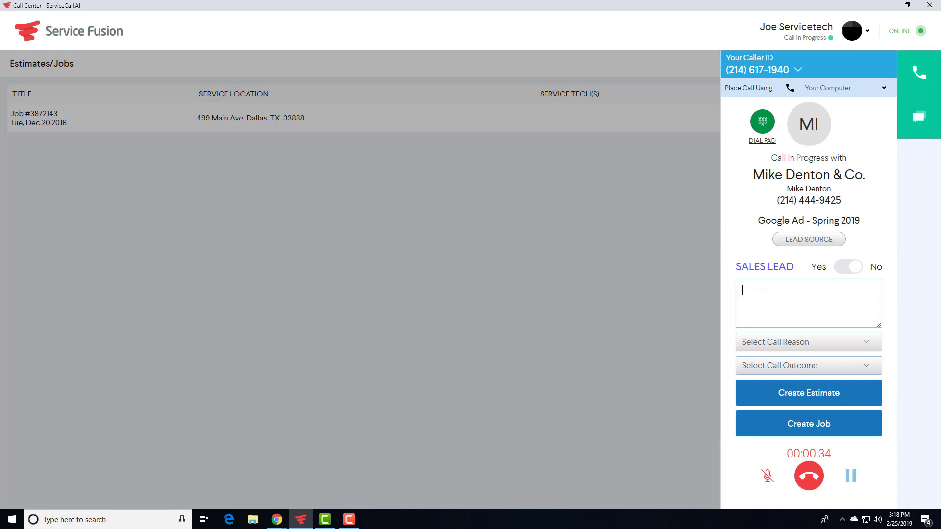
pyautogui.write('Spoke with customer and offered to schedule')
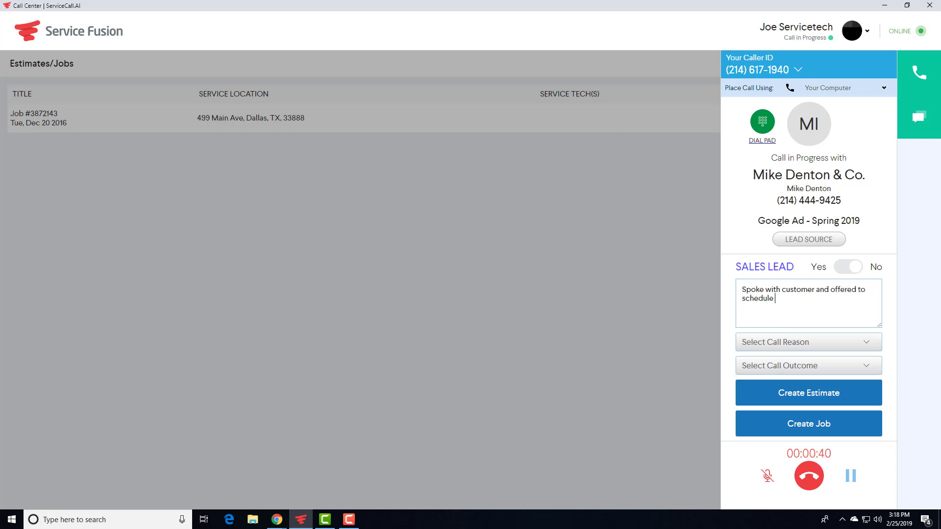
pyautogui.write(' an appointment')
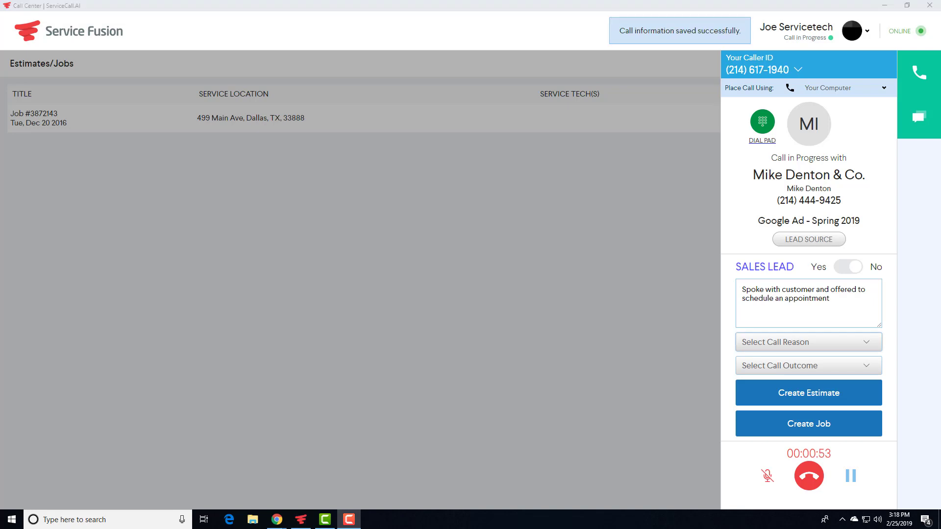
pyautogui.click(809, 343)
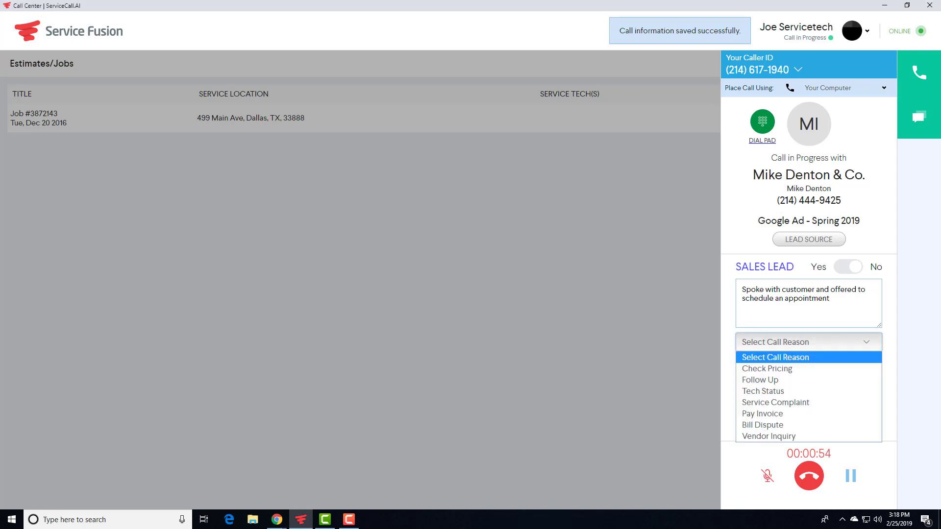
pyautogui.click(767, 368)
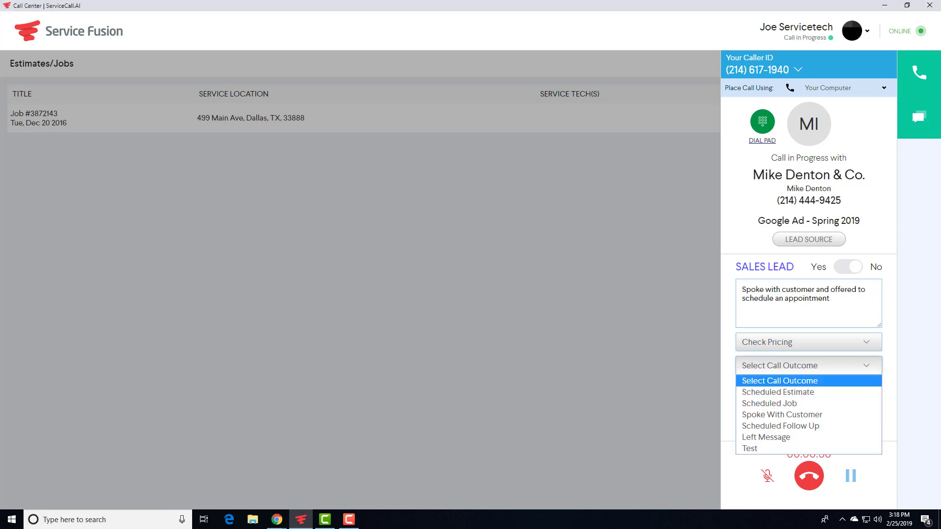
pyautogui.click(809, 365)
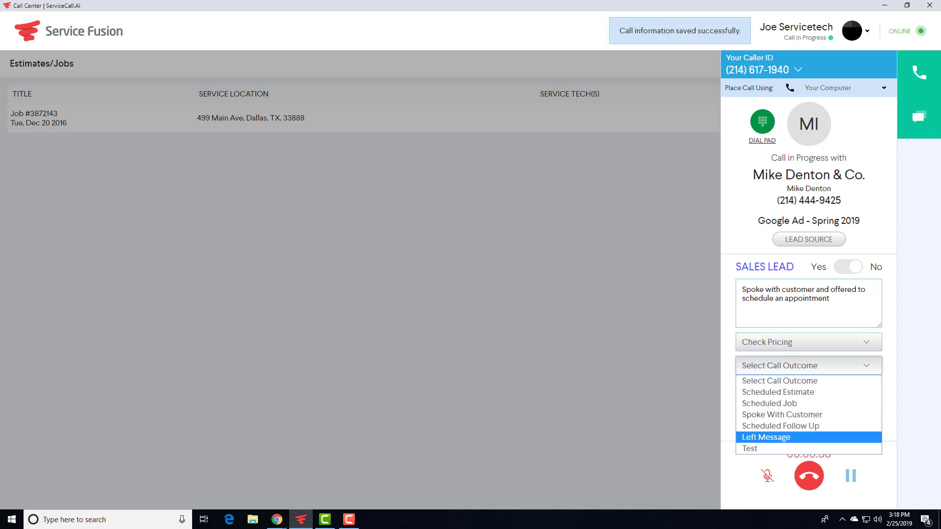
pyautogui.click(782, 414)
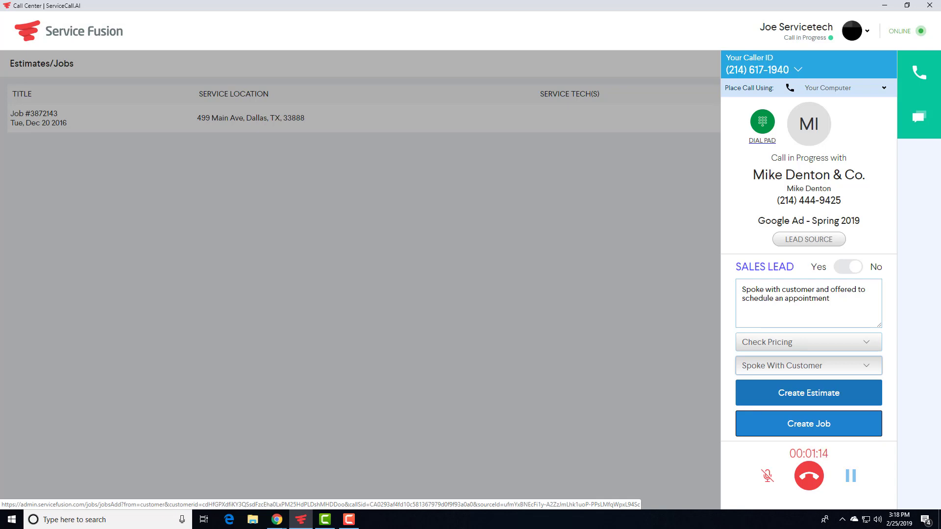
pyautogui.click(808, 423)
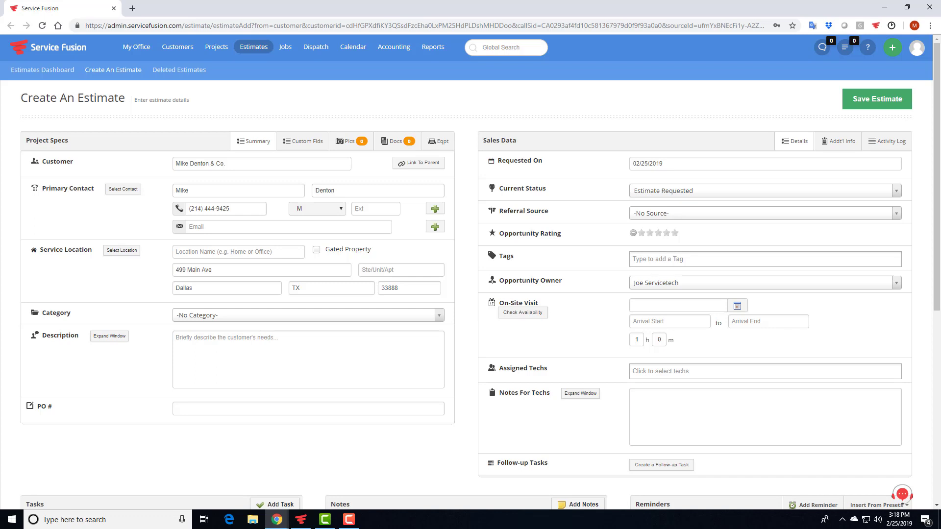
# - Close the estimate window without saving, confirming Leave site
pyautogui.click(220, 343)
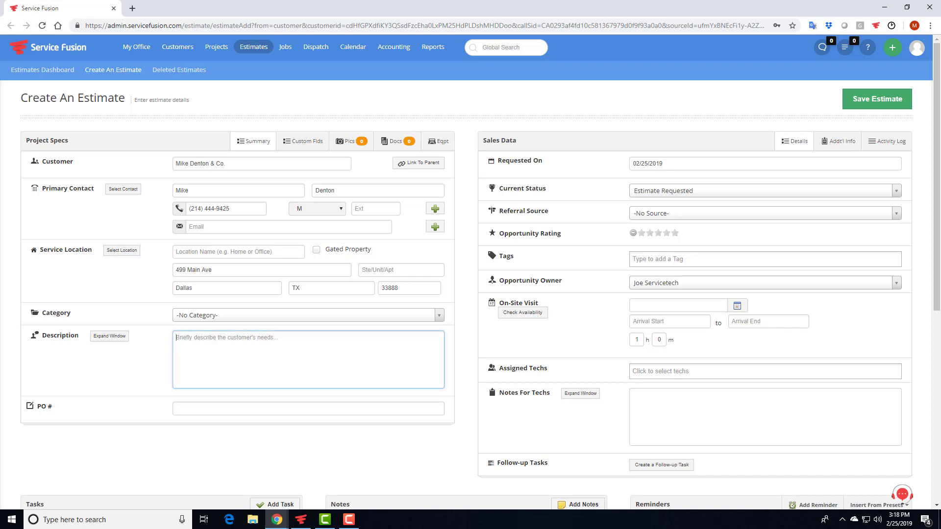
pyautogui.click(930, 7)
pyautogui.click(514, 80)
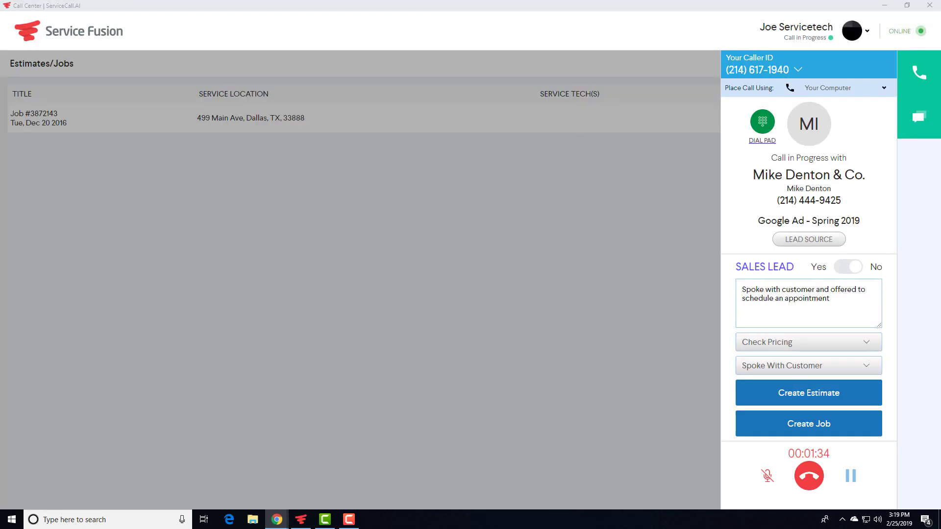
# - Set the call's Sales Lead toggle to Yes
pyautogui.click(848, 266)
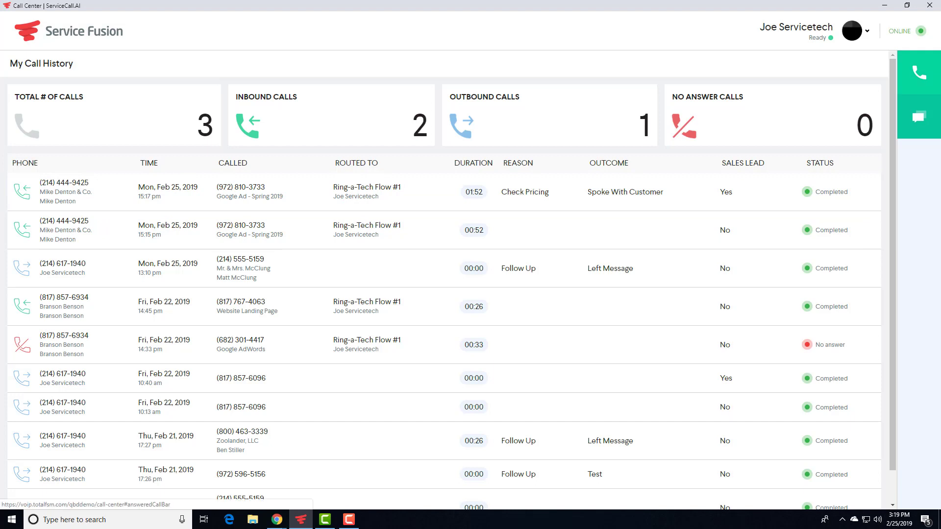
# - Call the same customer back by searching their name and choosing their suggested number
pyautogui.click(919, 73)
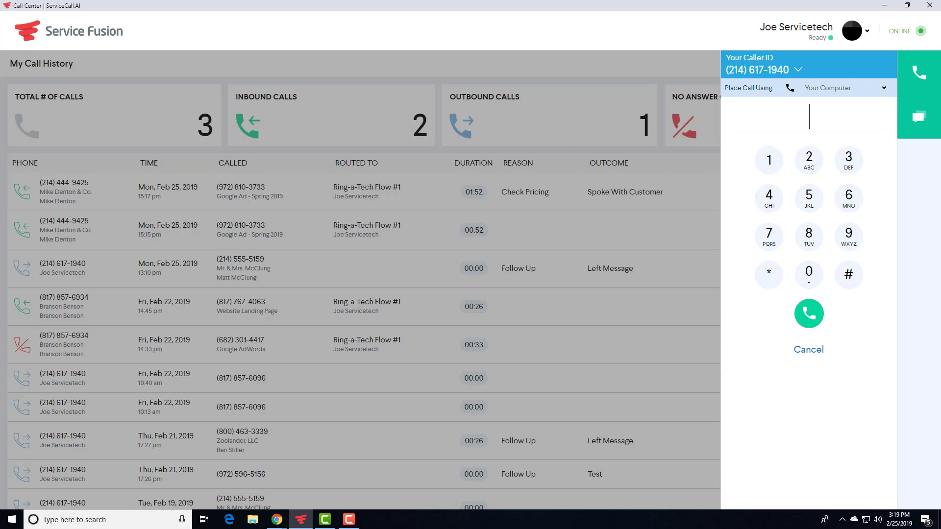
pyautogui.write('444')
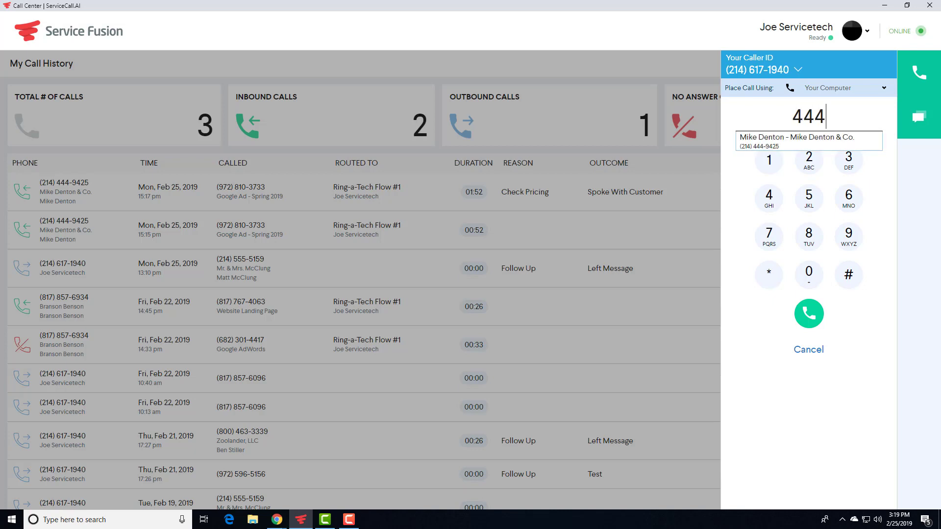
pyautogui.press('Return')
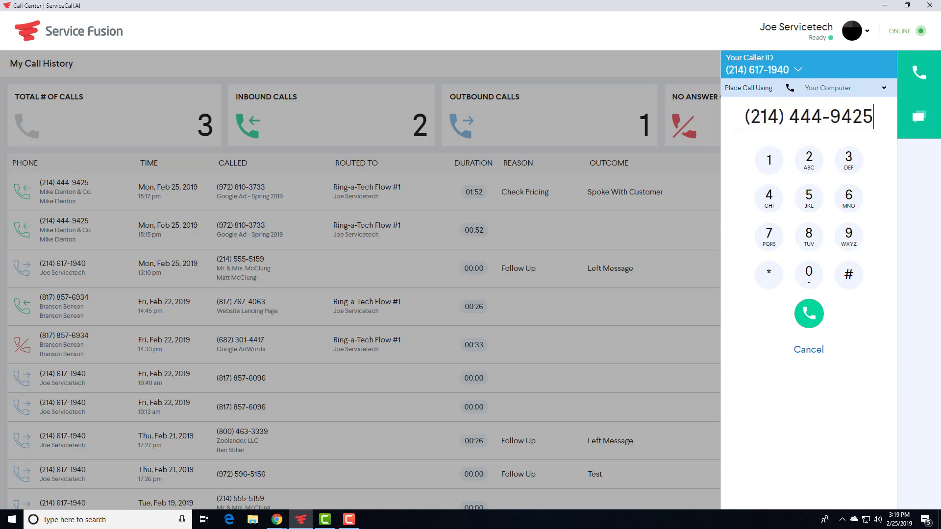
pyautogui.hotkey('ctrl', 'a')
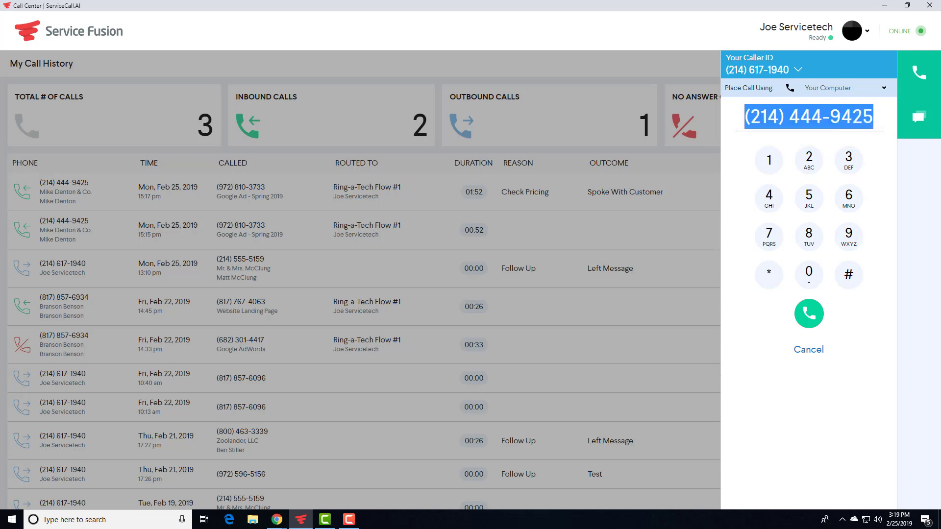
pyautogui.write('mike')
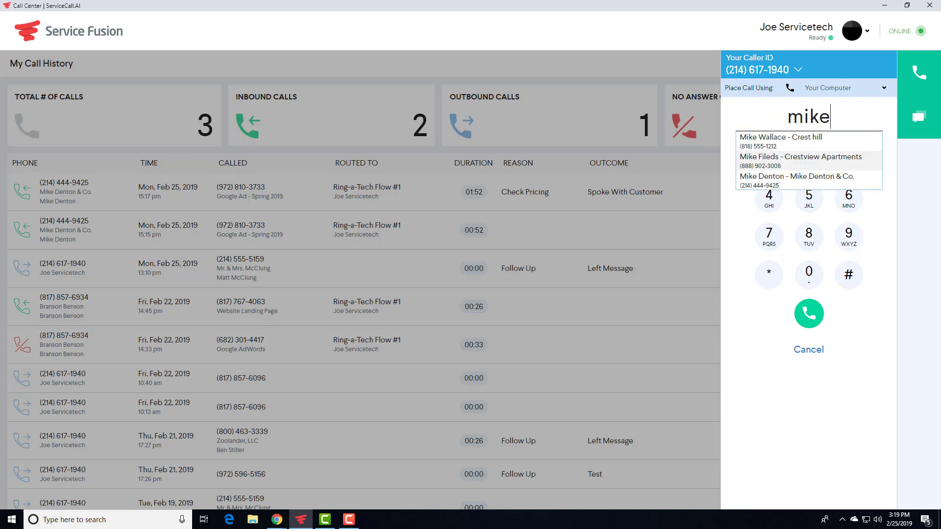
pyautogui.press('Down')
pyautogui.press('Return')
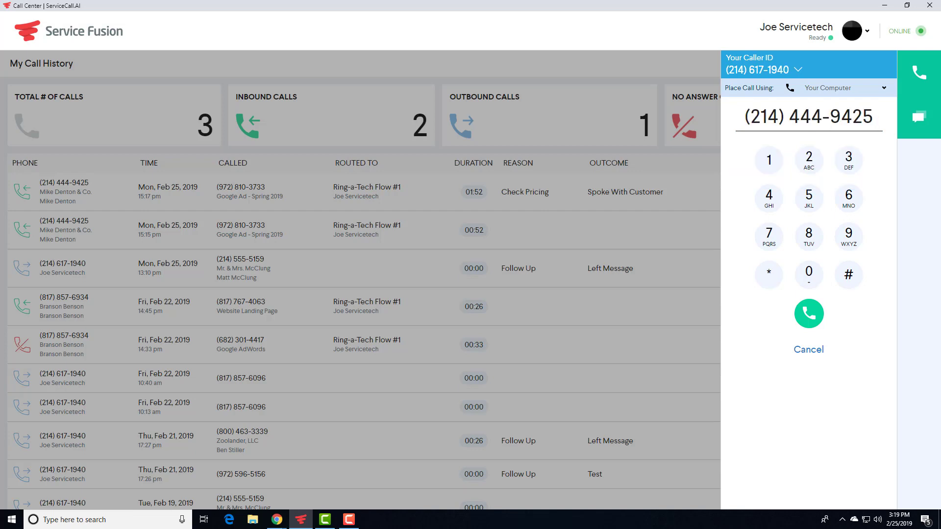
pyautogui.press('Return')
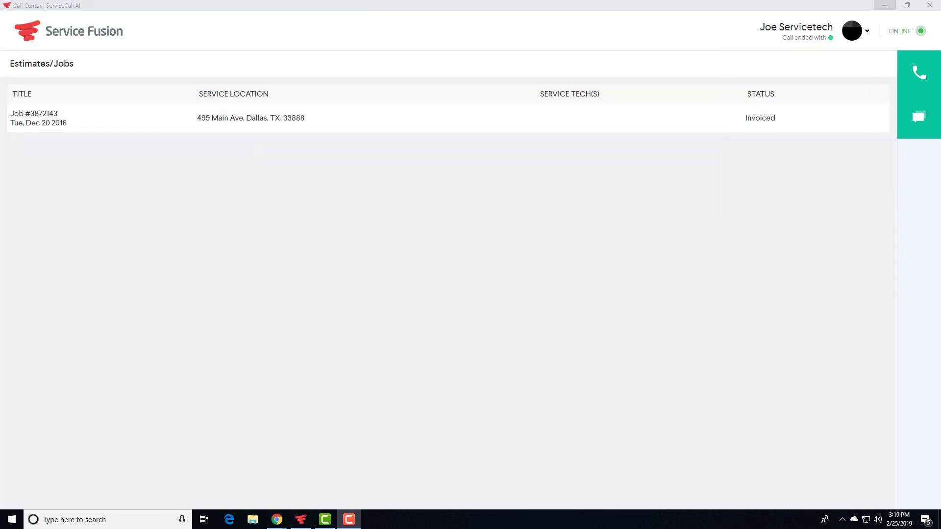
# - Open Ring-a-Tech Flow #1 from Call & SMS Flows and inspect its Ring-a-Tech step settings
pyautogui.click(276, 519)
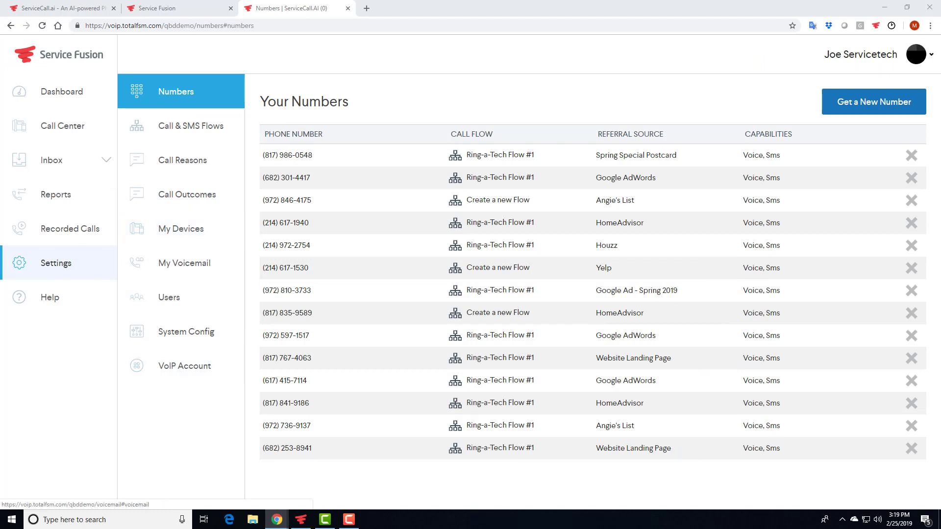
pyautogui.click(191, 126)
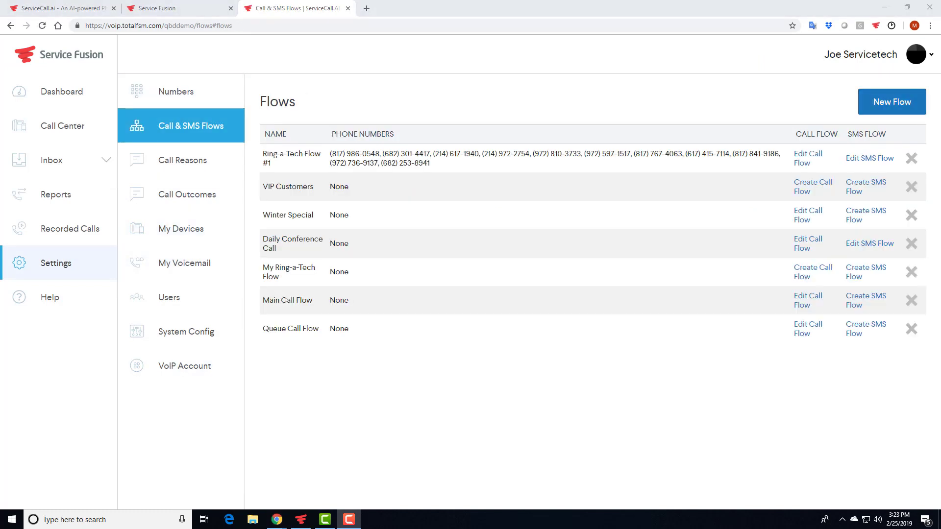
pyautogui.click(808, 158)
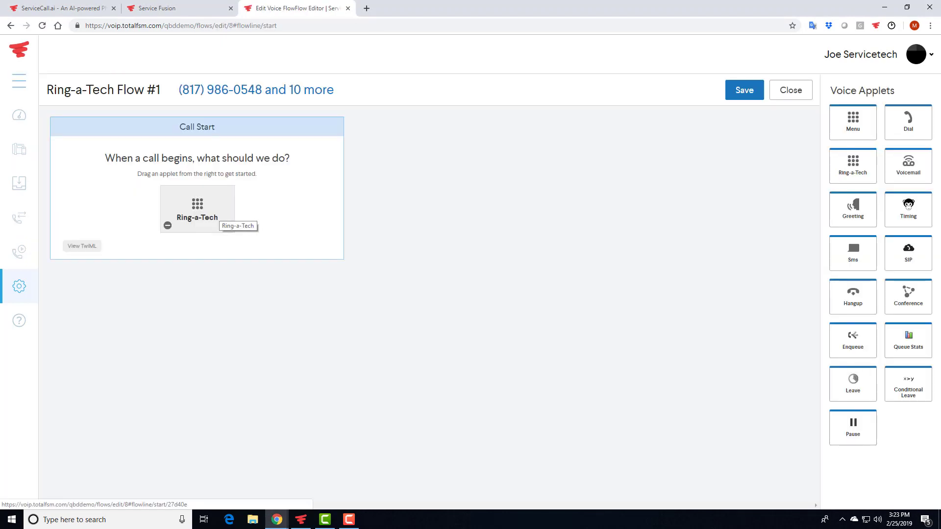
pyautogui.click(212, 215)
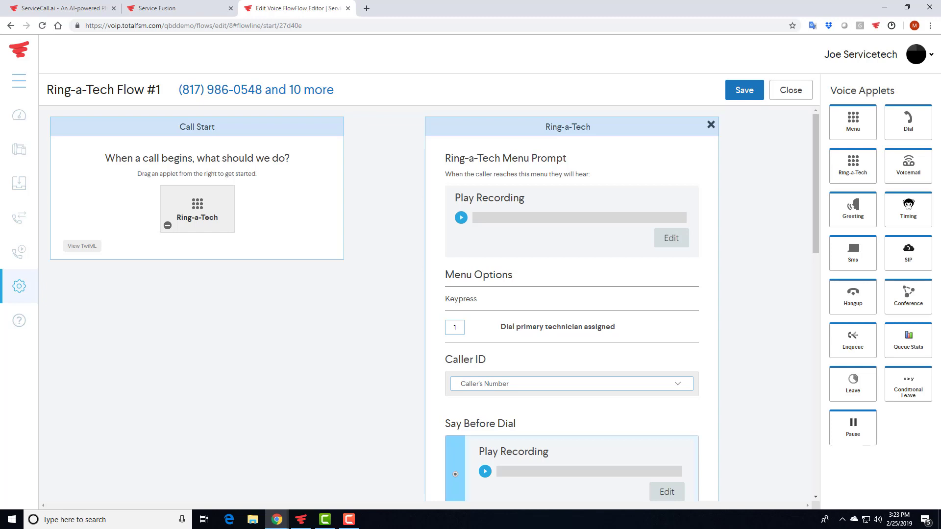
pyautogui.scroll(-15, 427, 304)
pyautogui.scroll(-1, 572, 304)
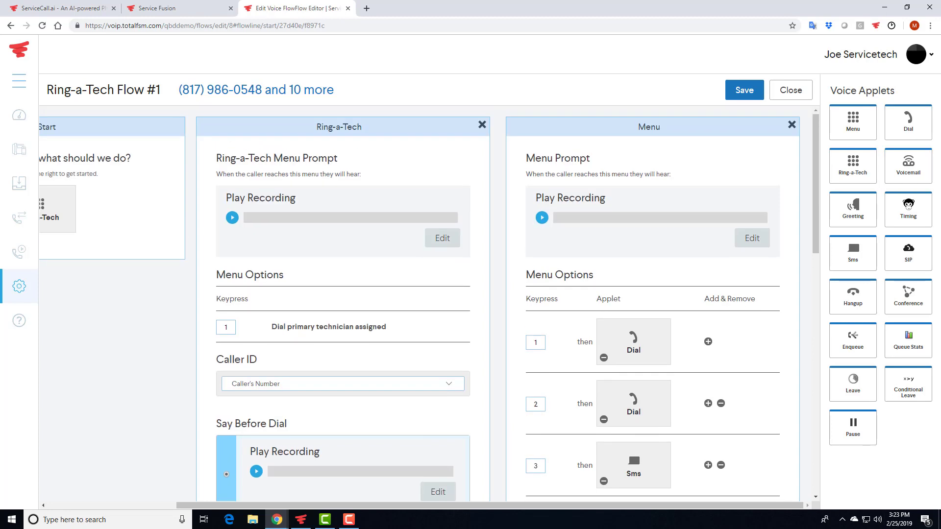
pyautogui.scroll(-3, 429, 304)
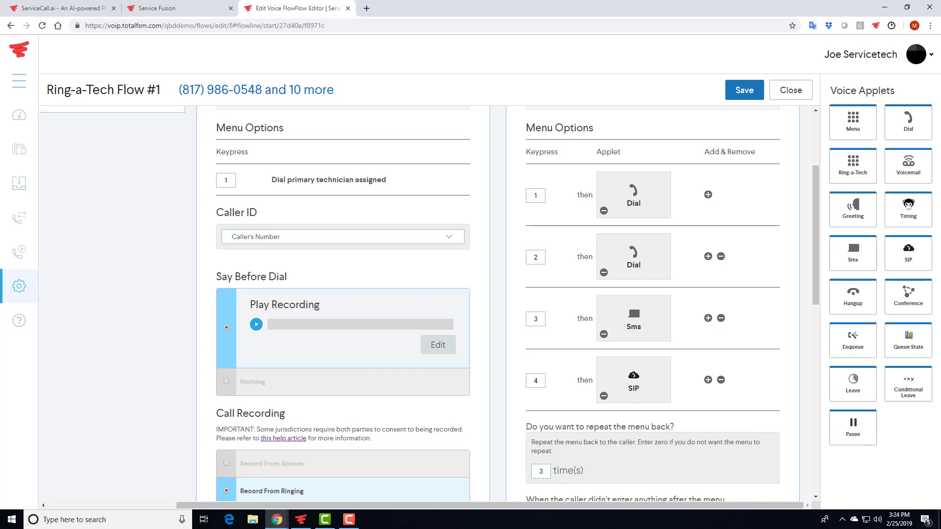
pyautogui.scroll(3, 429, 304)
# - Close the current flow editor and reopen the Main Call Flow for editing
pyautogui.click(790, 90)
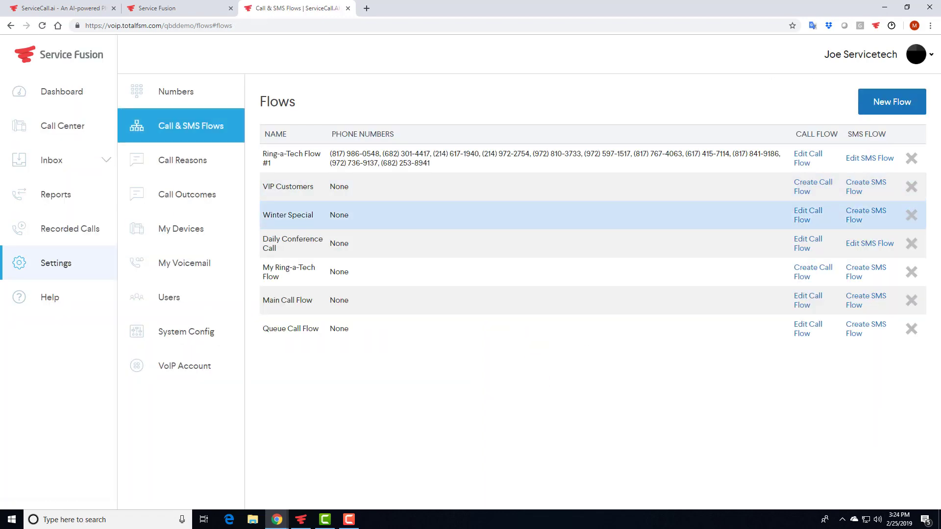
pyautogui.click(807, 300)
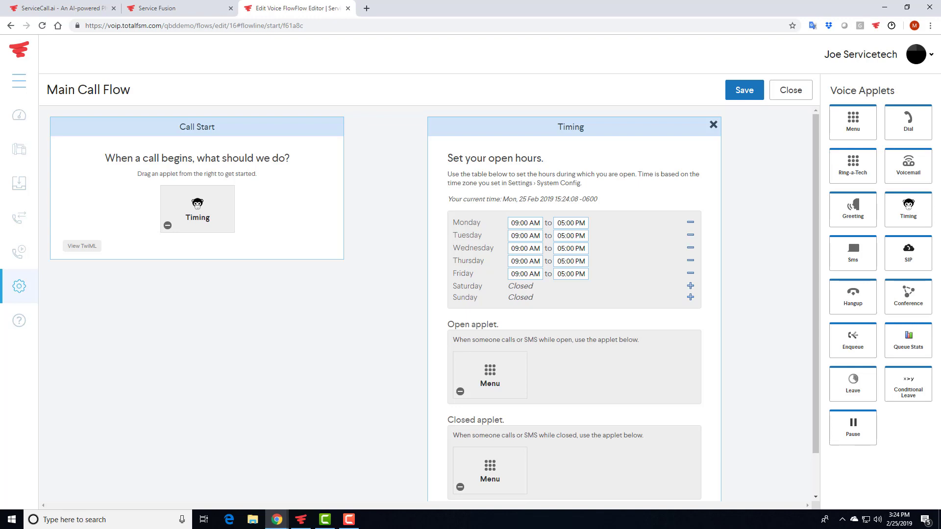
pyautogui.scroll(-1, 434, 303)
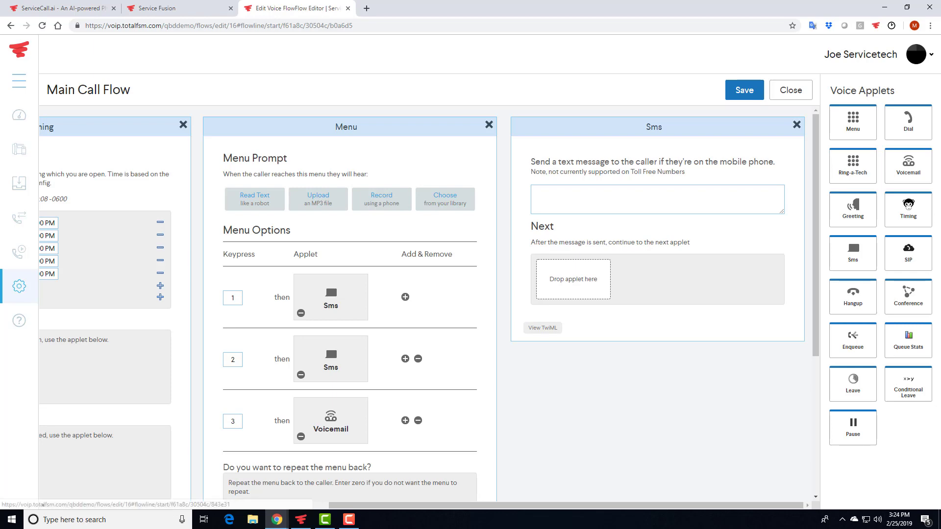
# - Route keypress 3's Voicemail step to an individual user so their personal greeting plays
pyautogui.click(331, 421)
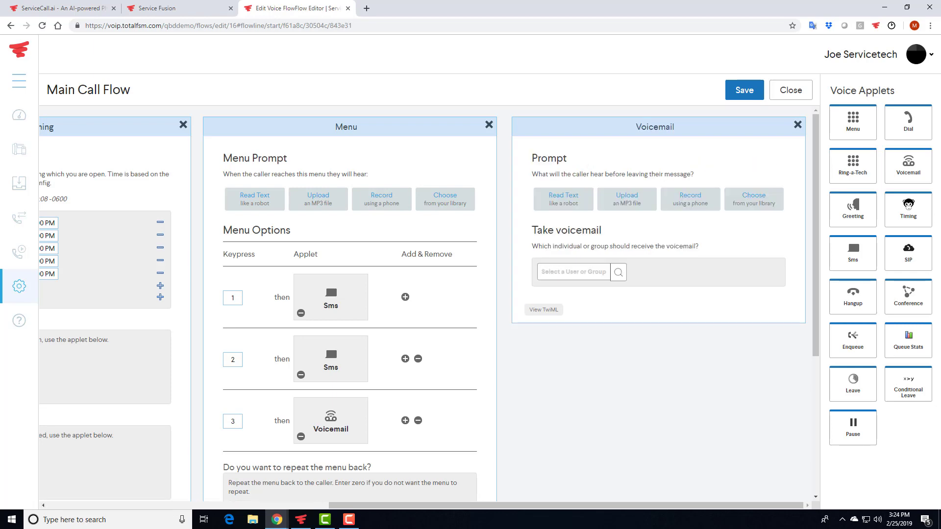
pyautogui.click(618, 272)
pyautogui.click(372, 189)
pyautogui.click(587, 272)
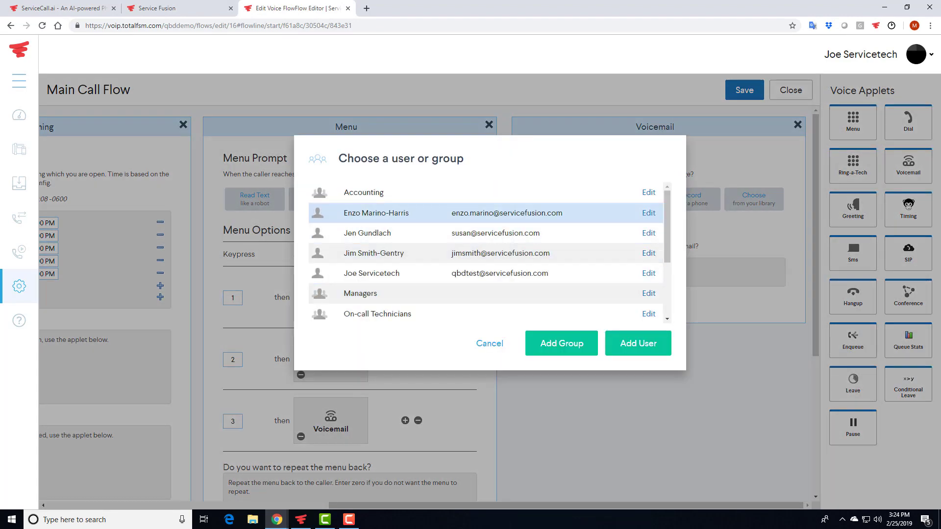
pyautogui.click(376, 213)
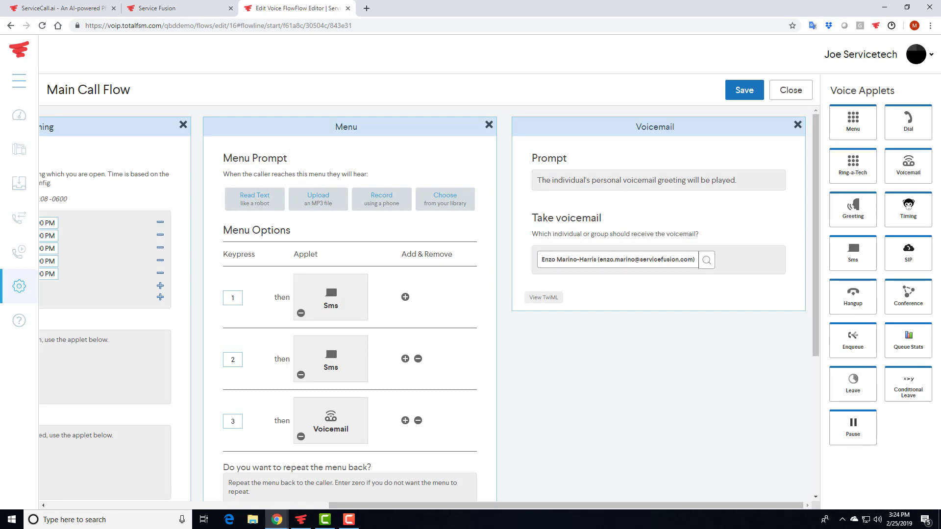
# - Close the Voicemail step details and exit the Main Call Flow editor to the Call & SMS Flows list
pyautogui.click(798, 124)
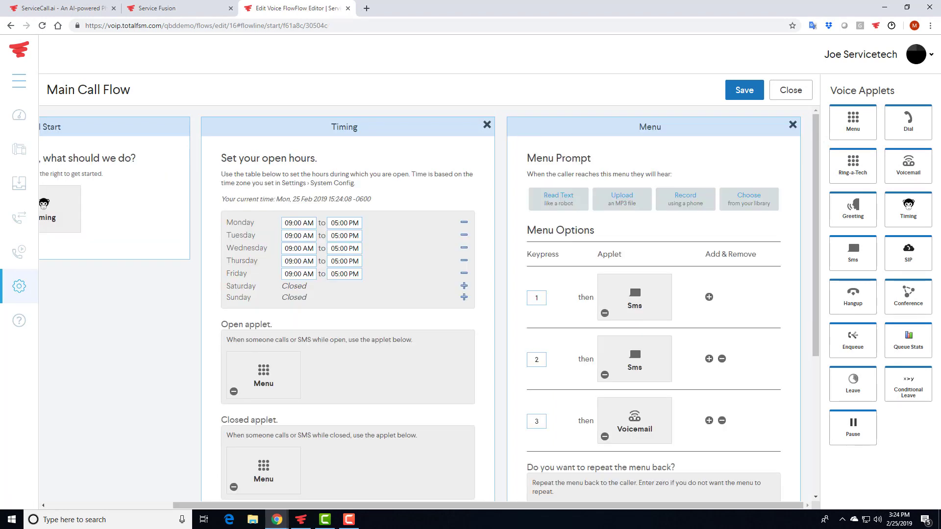
pyautogui.click(790, 89)
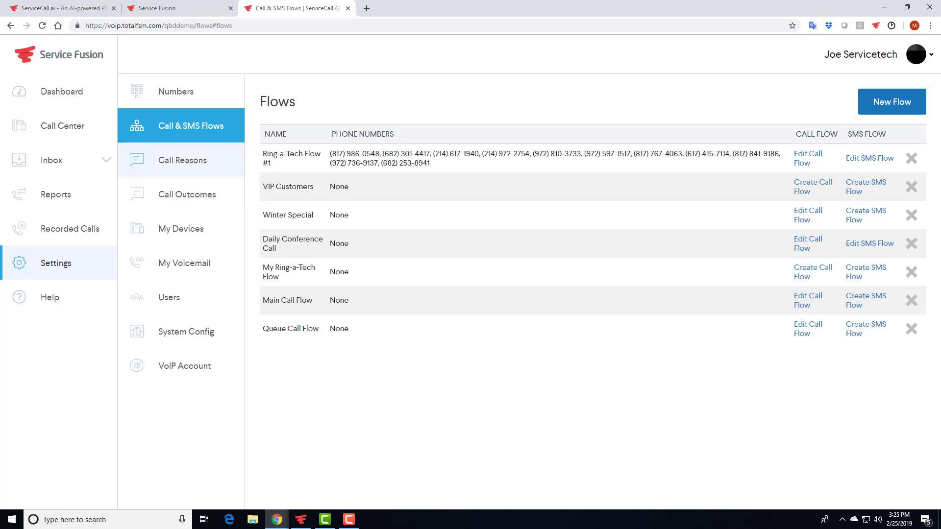
# - Review the Call Reasons and Call Outcomes lists, then view My Devices with the cell phone and office landline
pyautogui.click(182, 160)
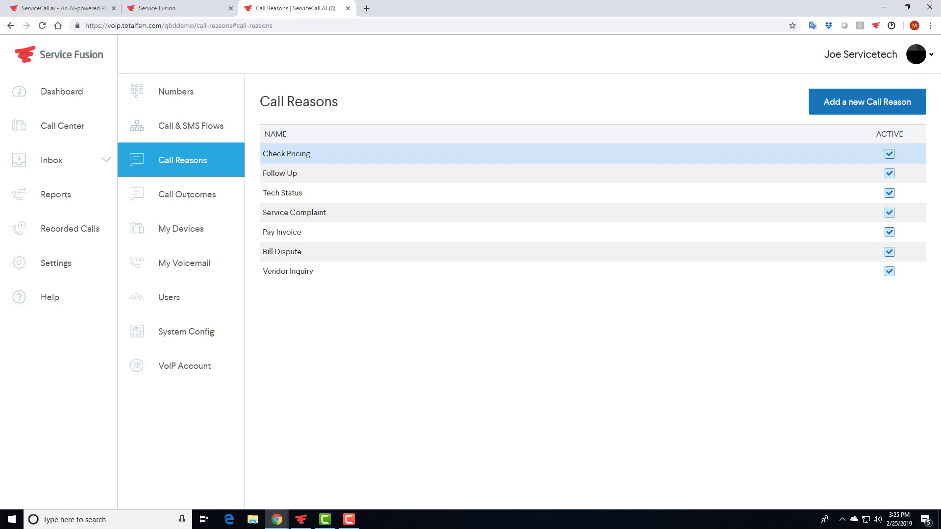
pyautogui.click(187, 194)
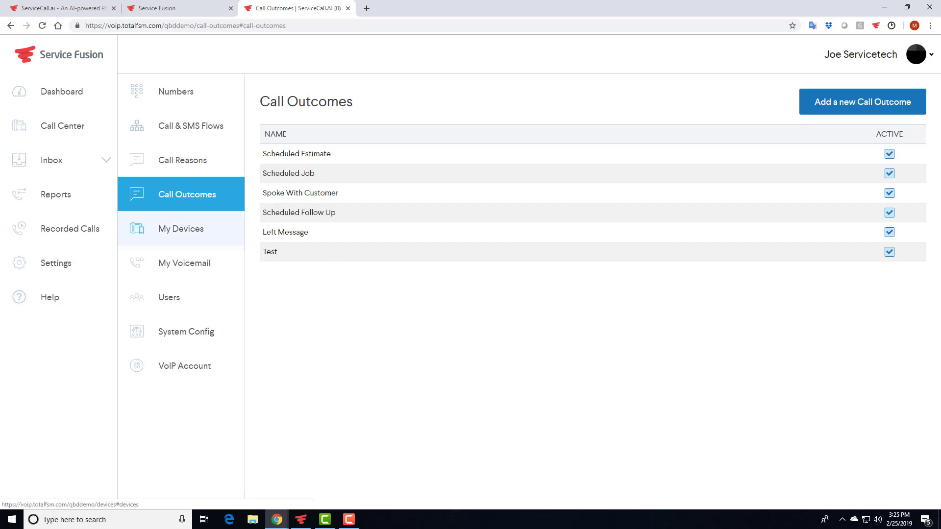
pyautogui.click(180, 229)
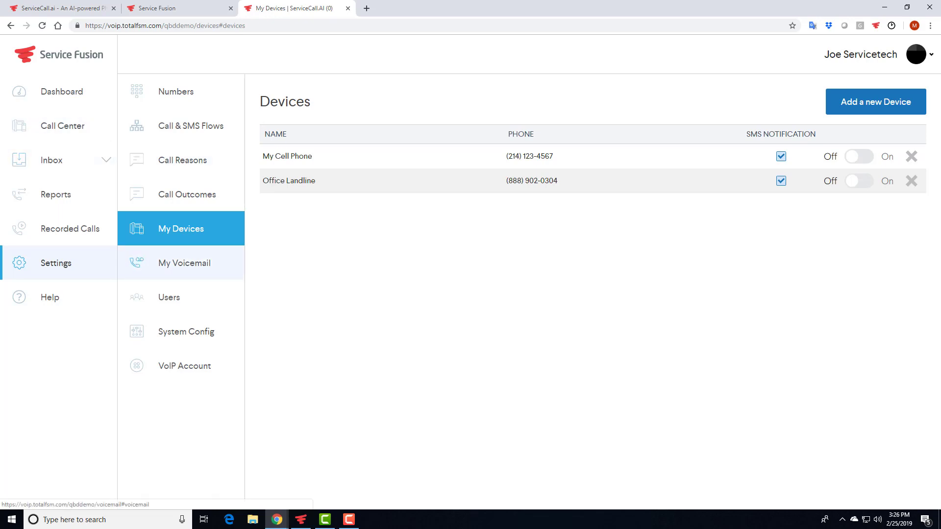
# - In My Voicemail, edit the Welcome greeting and preview its Read Text and Record options without saving
pyautogui.click(185, 263)
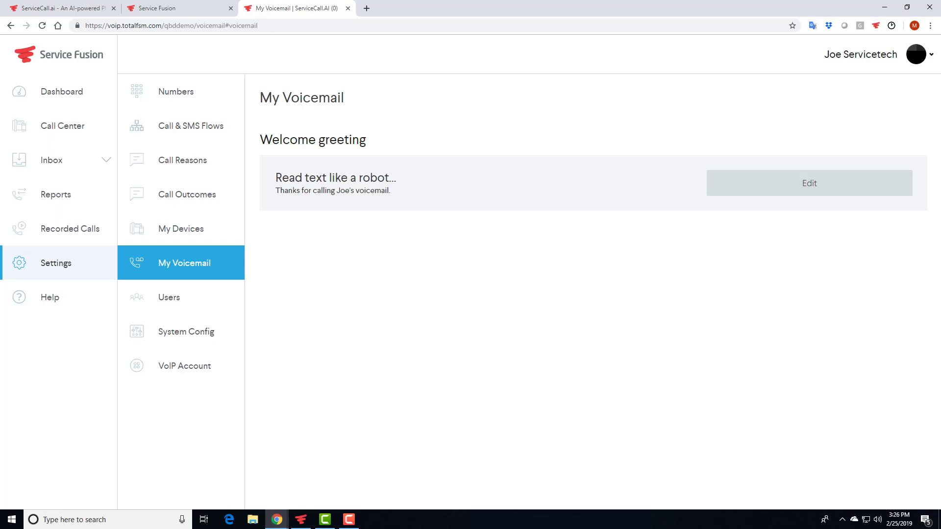
pyautogui.click(809, 183)
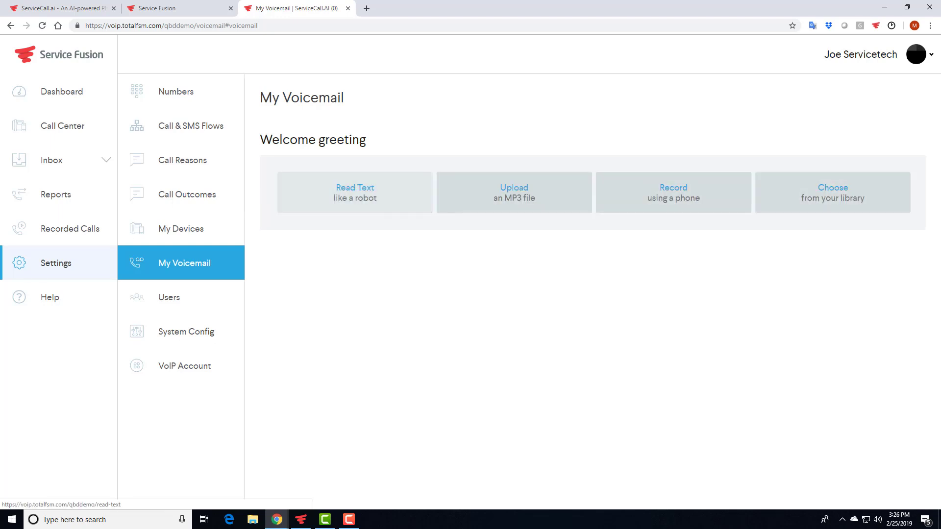
pyautogui.click(355, 193)
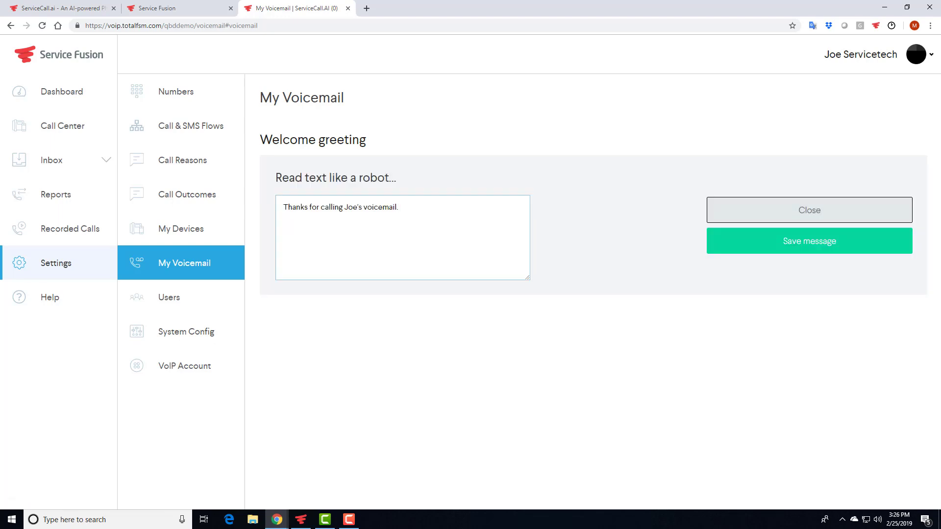
pyautogui.click(809, 210)
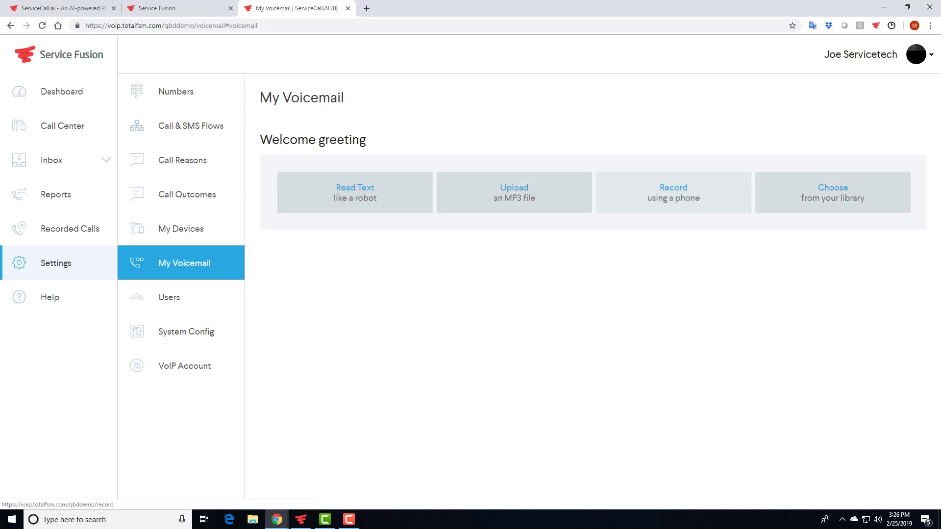
pyautogui.click(674, 192)
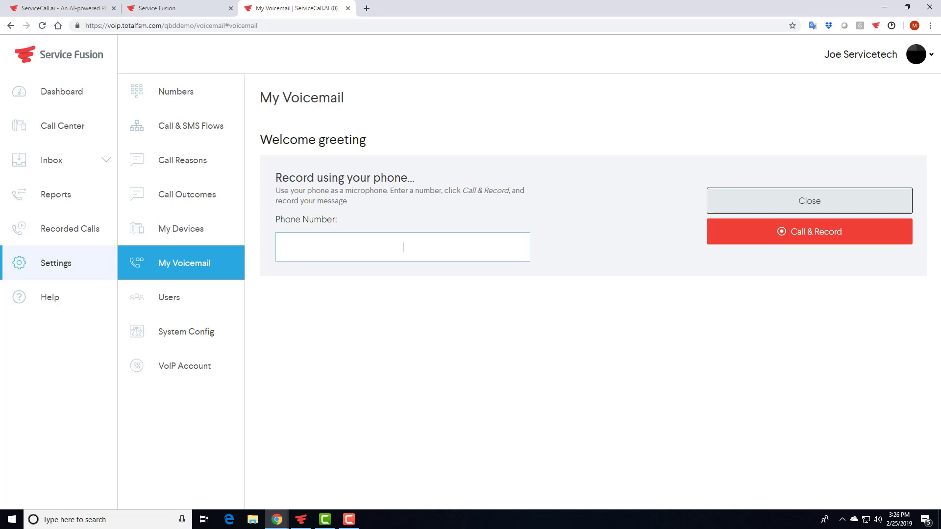
pyautogui.click(809, 201)
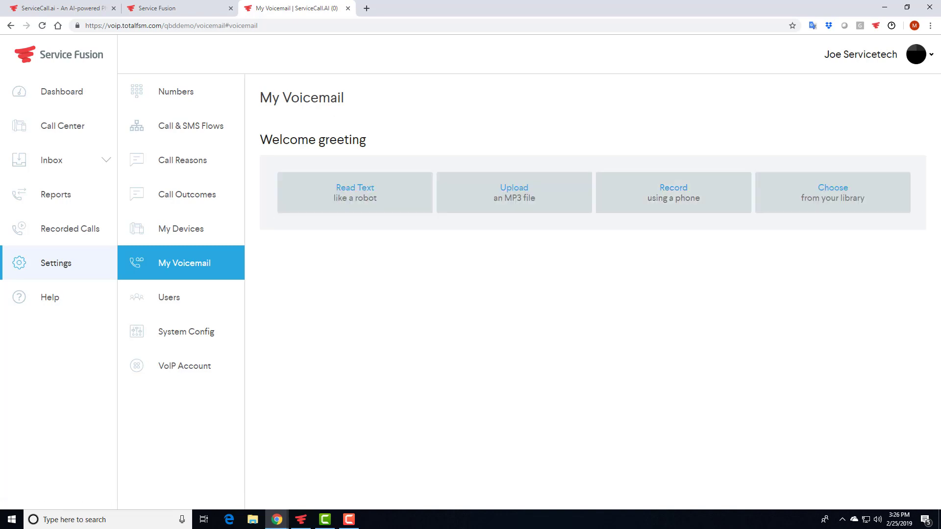
# - Draft a new admin user linked to a Service Fusion staff member, then cancel it from the Users page
pyautogui.click(169, 297)
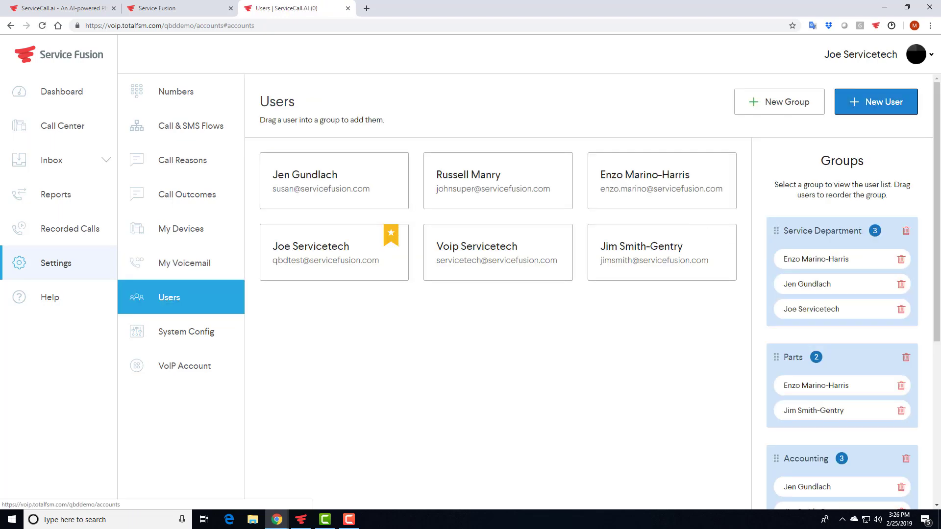
pyautogui.click(876, 101)
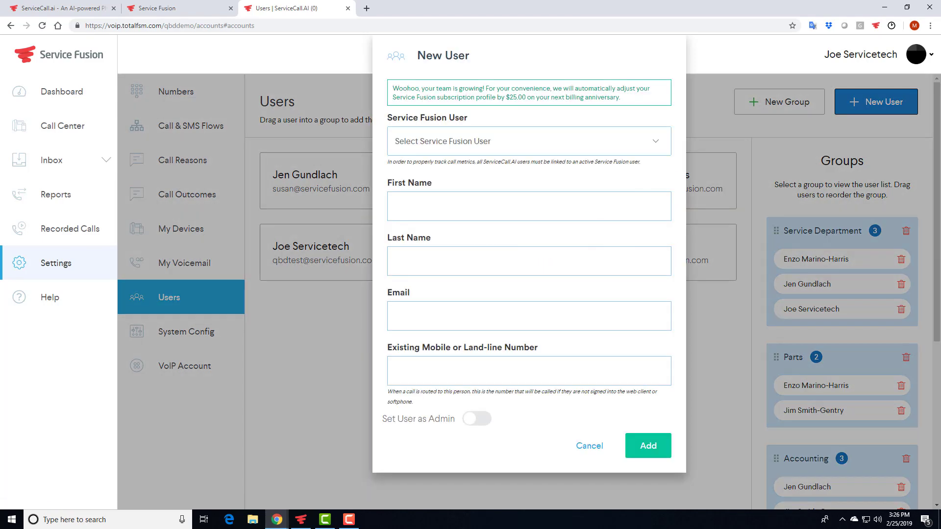
pyautogui.click(529, 141)
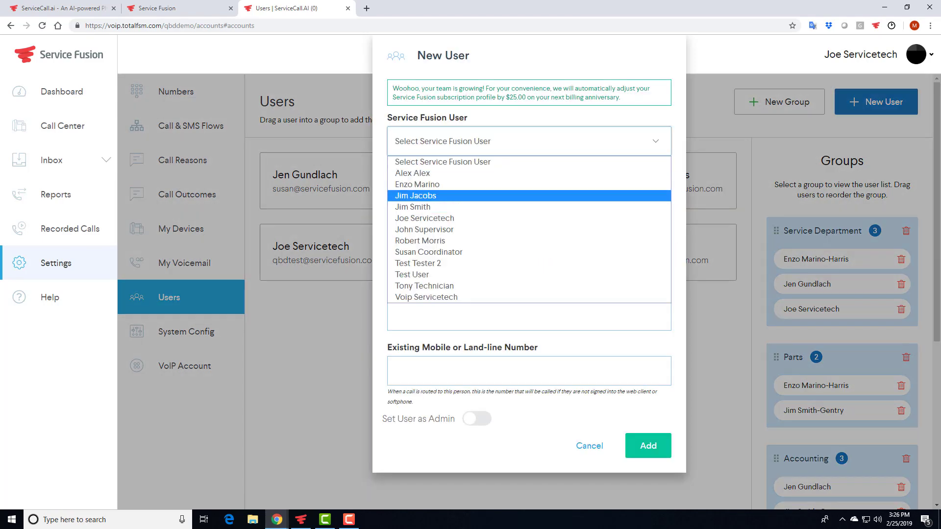
pyautogui.click(416, 195)
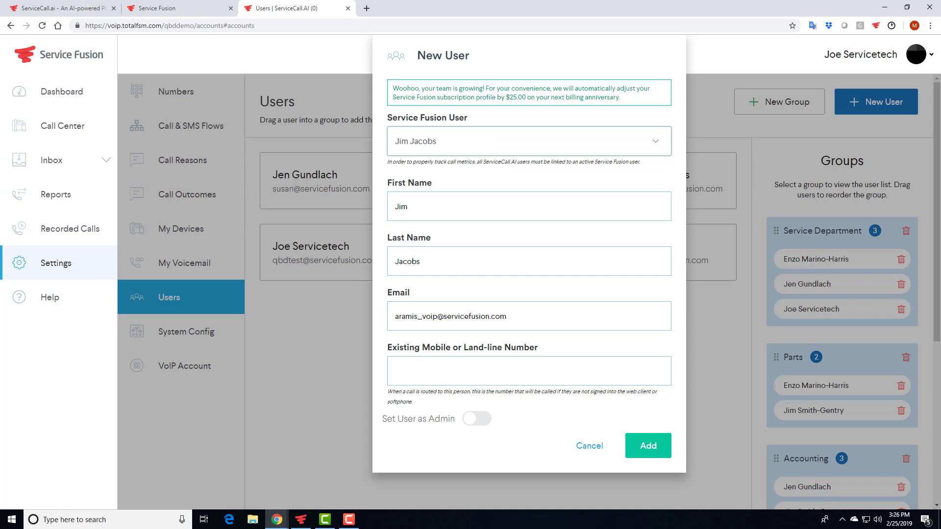
pyautogui.click(477, 418)
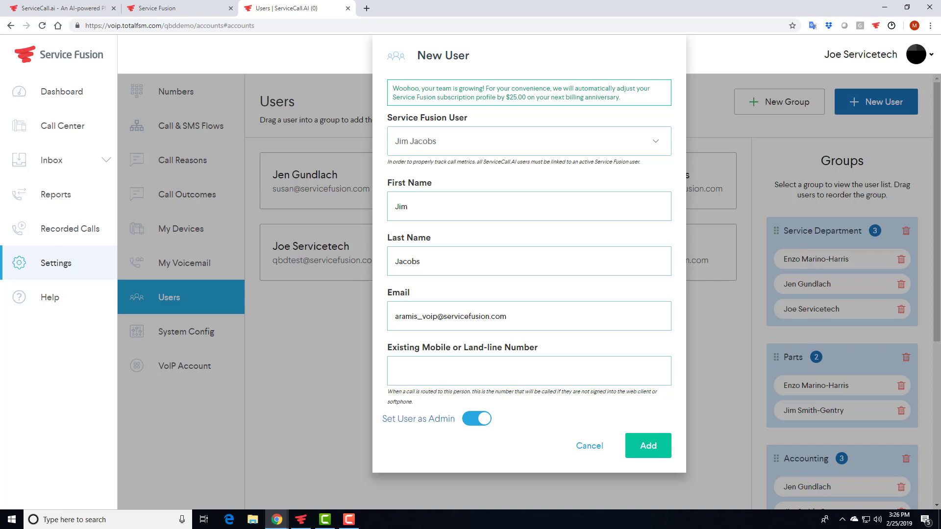
pyautogui.press('Escape')
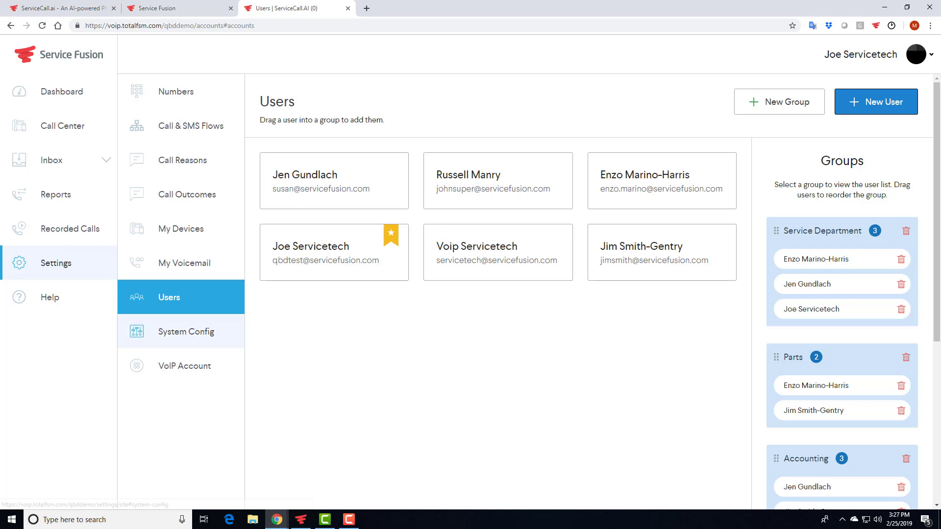
# - Scroll through the System Config settings, then view the 14 tracked phone numbers under Numbers
pyautogui.click(181, 332)
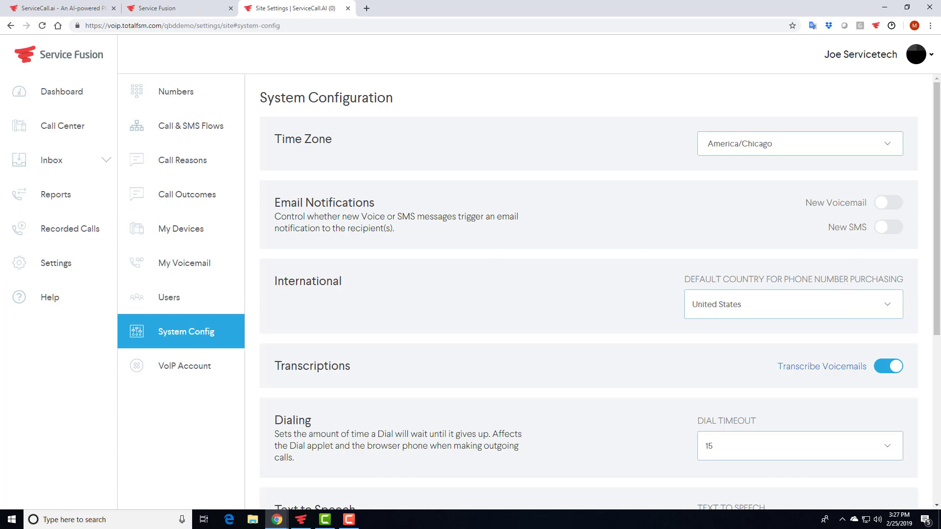
pyautogui.scroll(-6, 588, 294)
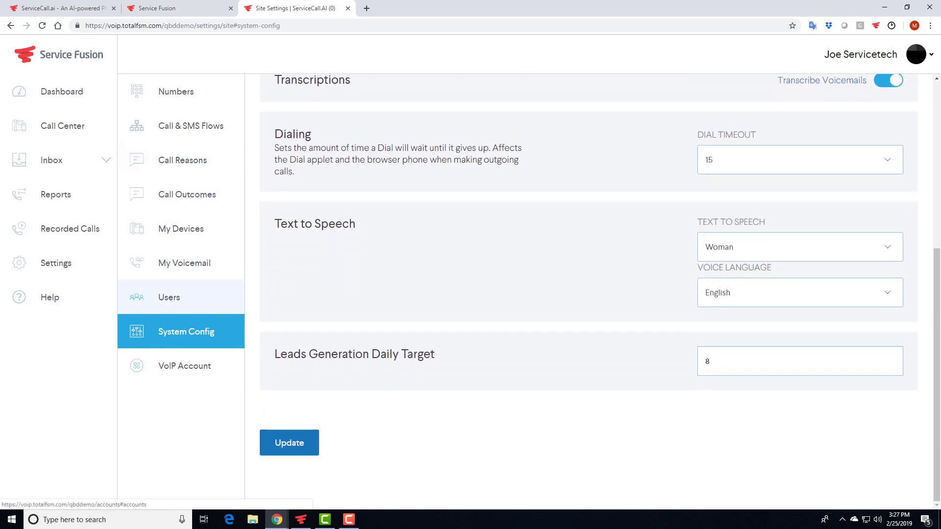
pyautogui.click(176, 91)
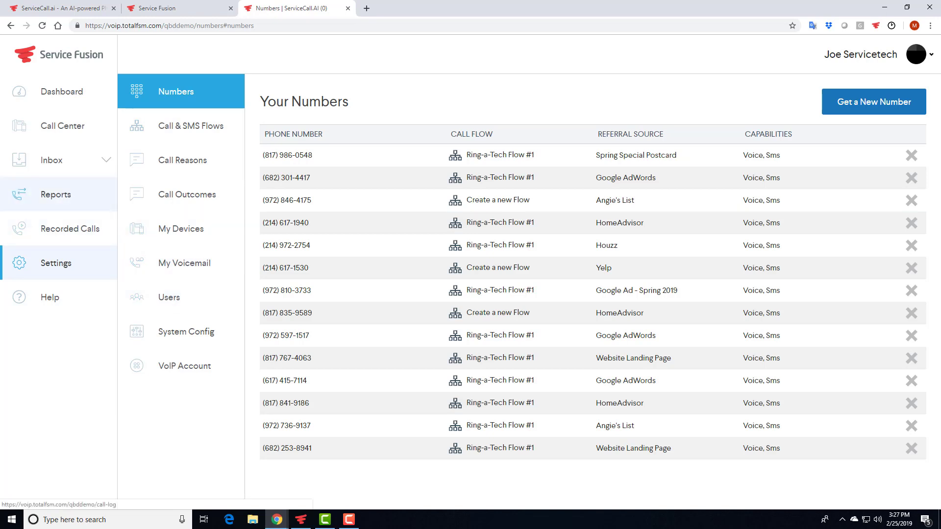
# - Go back to the Call Center Dashboard
pyautogui.click(59, 92)
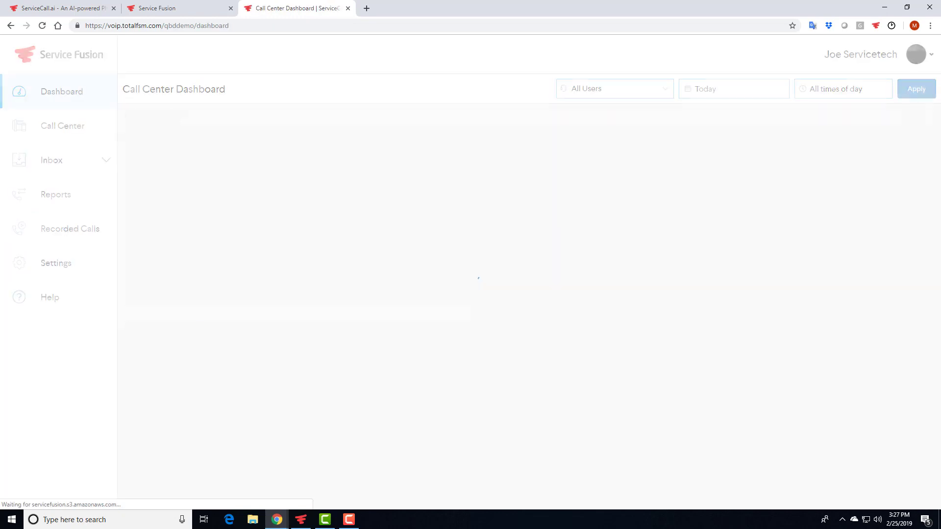